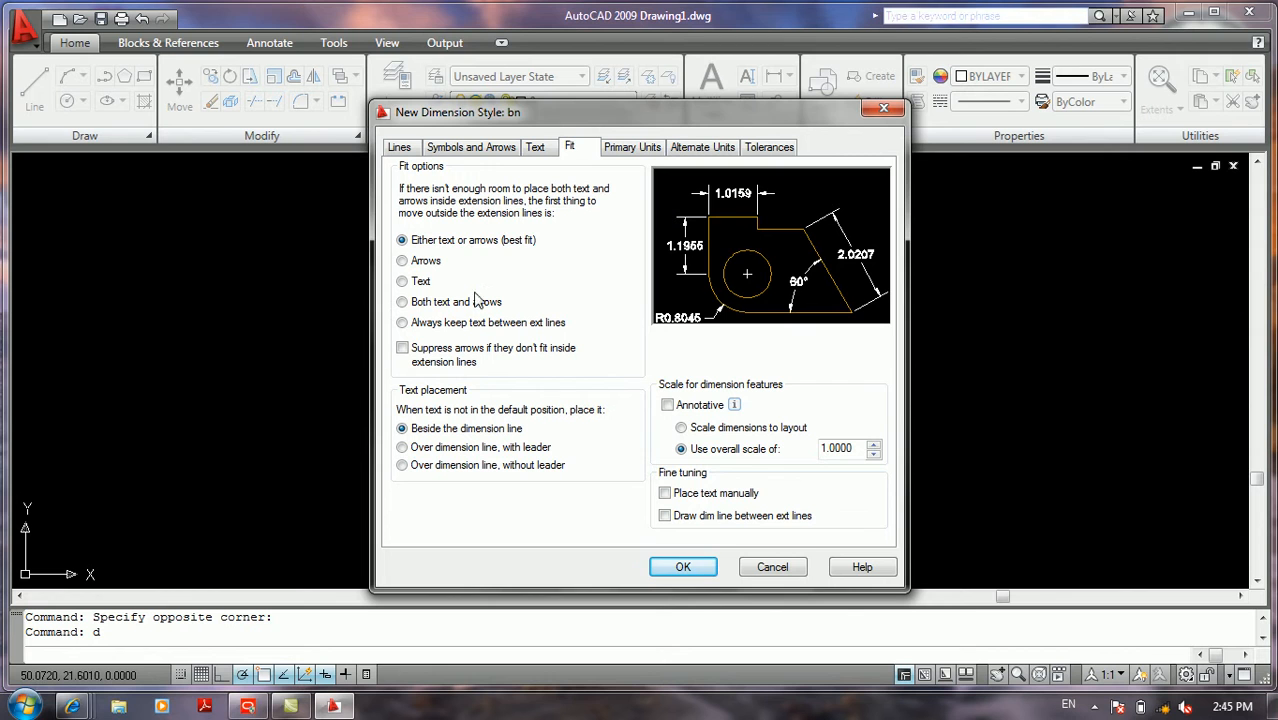
Step: Set the dimension line color to Yellow and the extension line color to Cyan in the bn dimension style
left_click(500, 150)
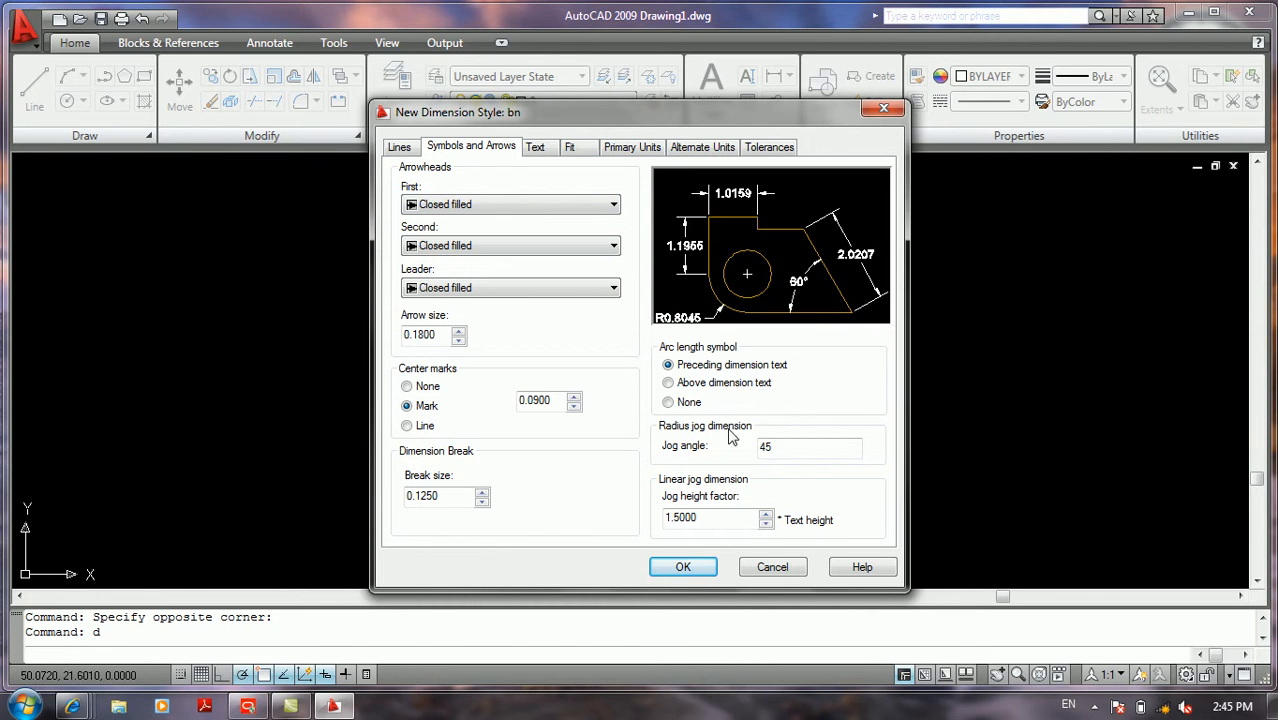
left_click(545, 147)
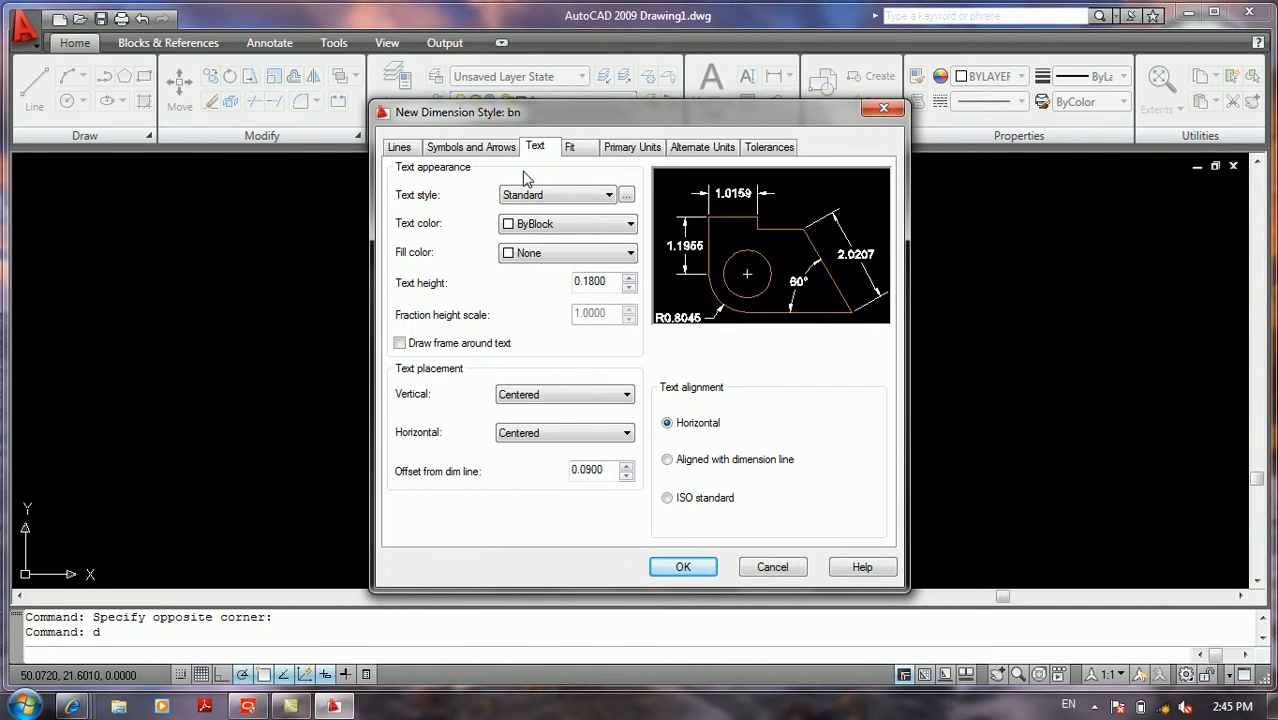
left_click(460, 150)
left_click(407, 148)
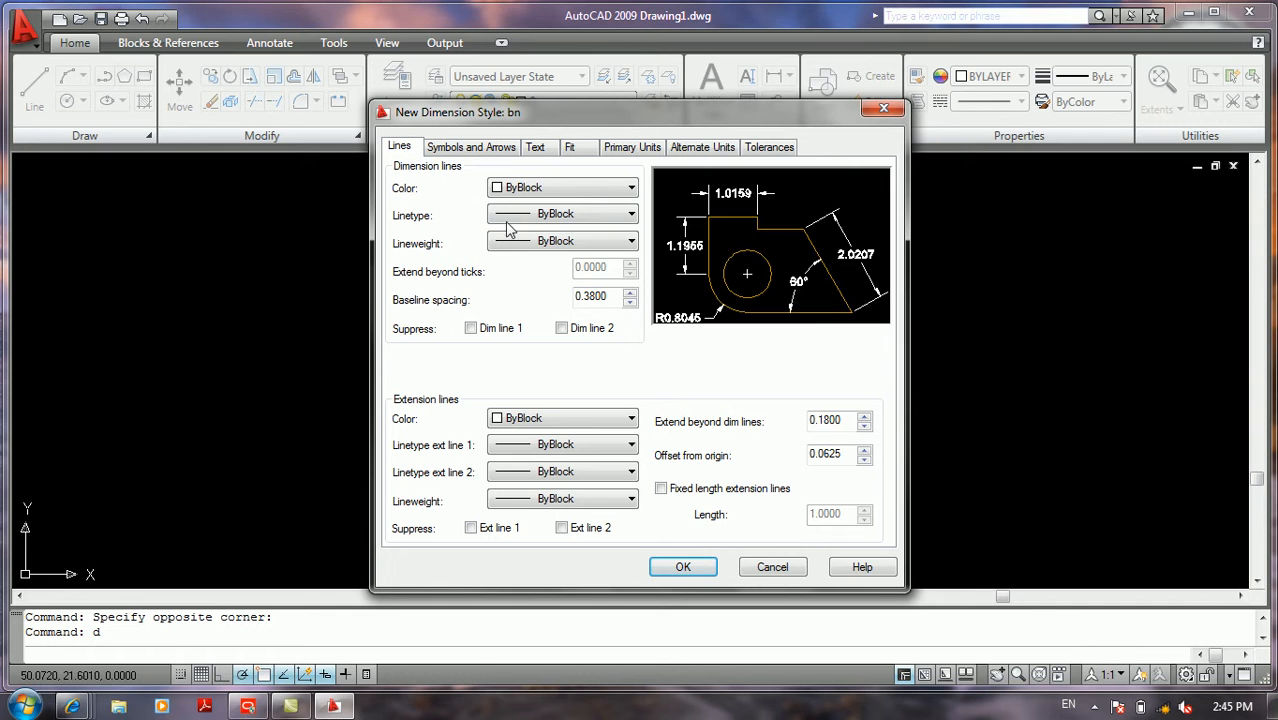
left_click(590, 194)
left_click(548, 252)
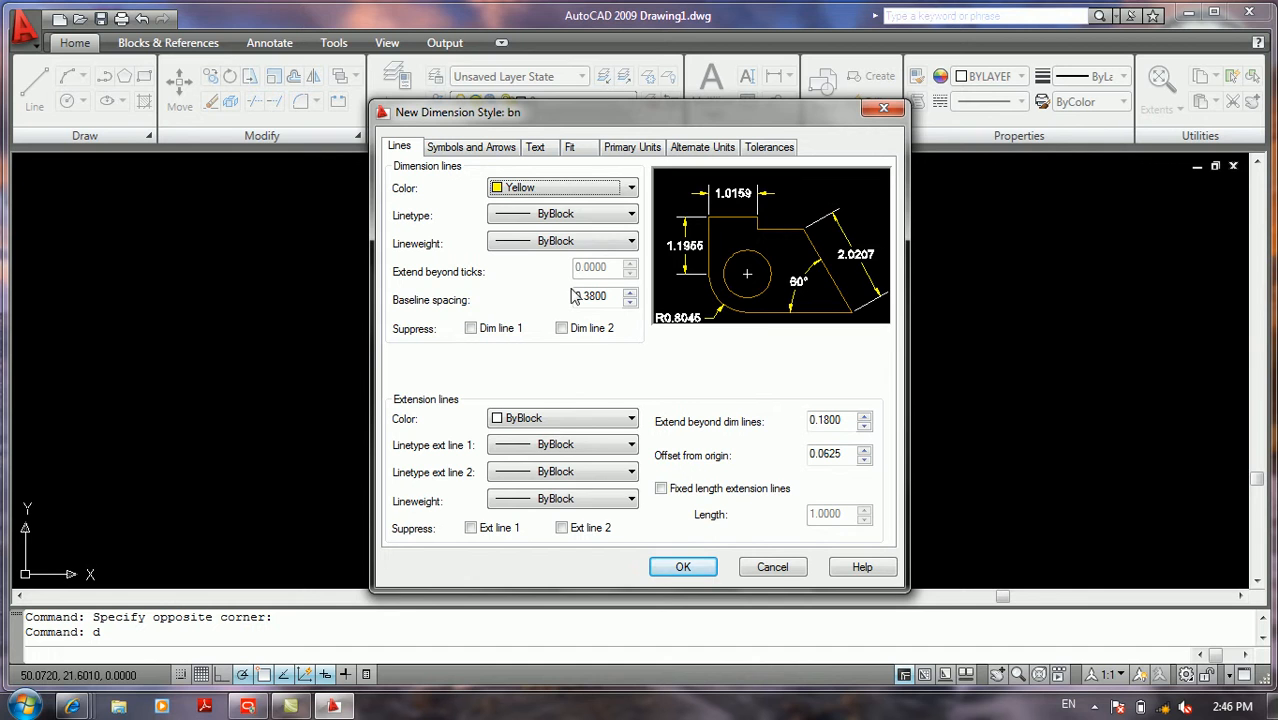
left_click(563, 420)
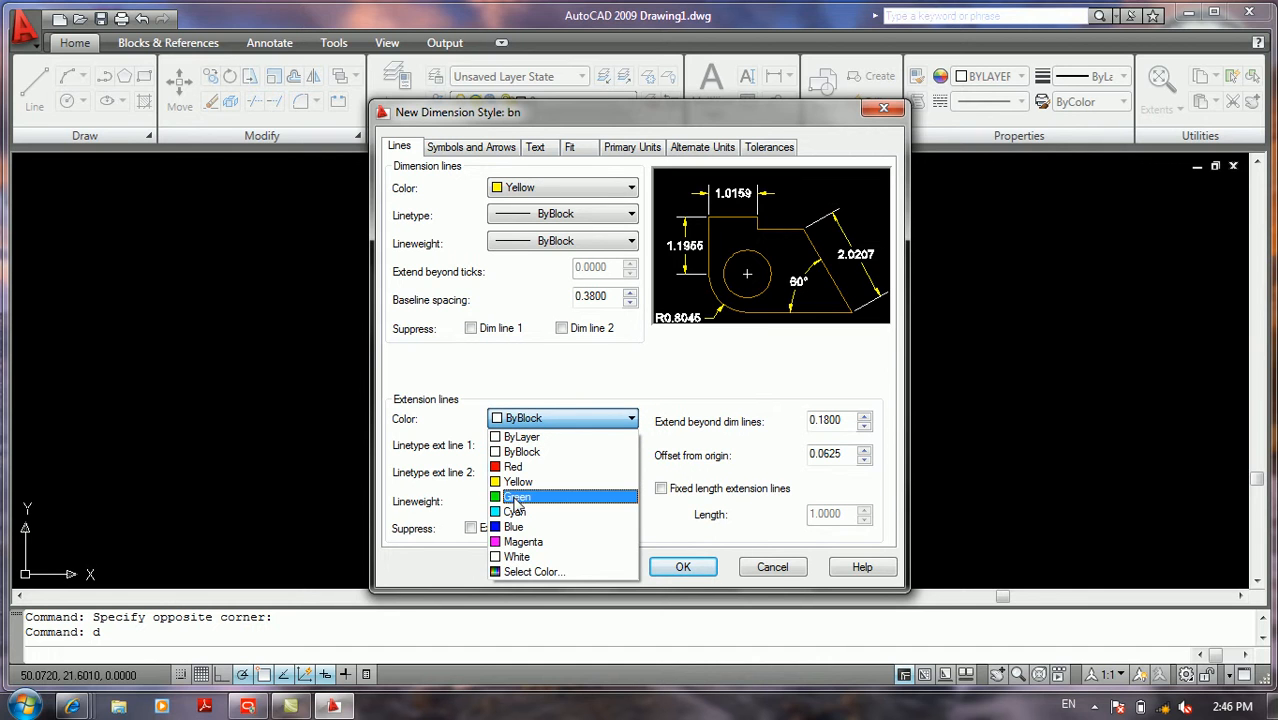
left_click(520, 512)
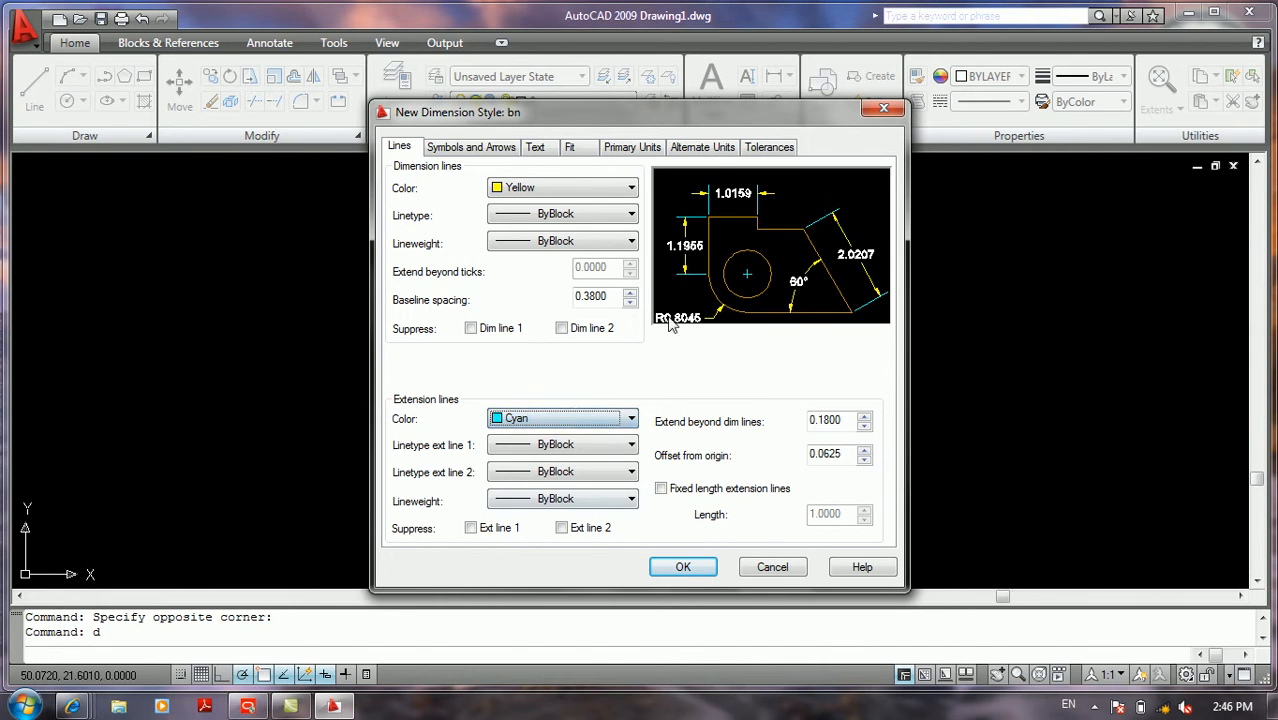
Step: Examine the available dimension text styles and the Text Style settings, including the naming of a new style
left_click(546, 148)
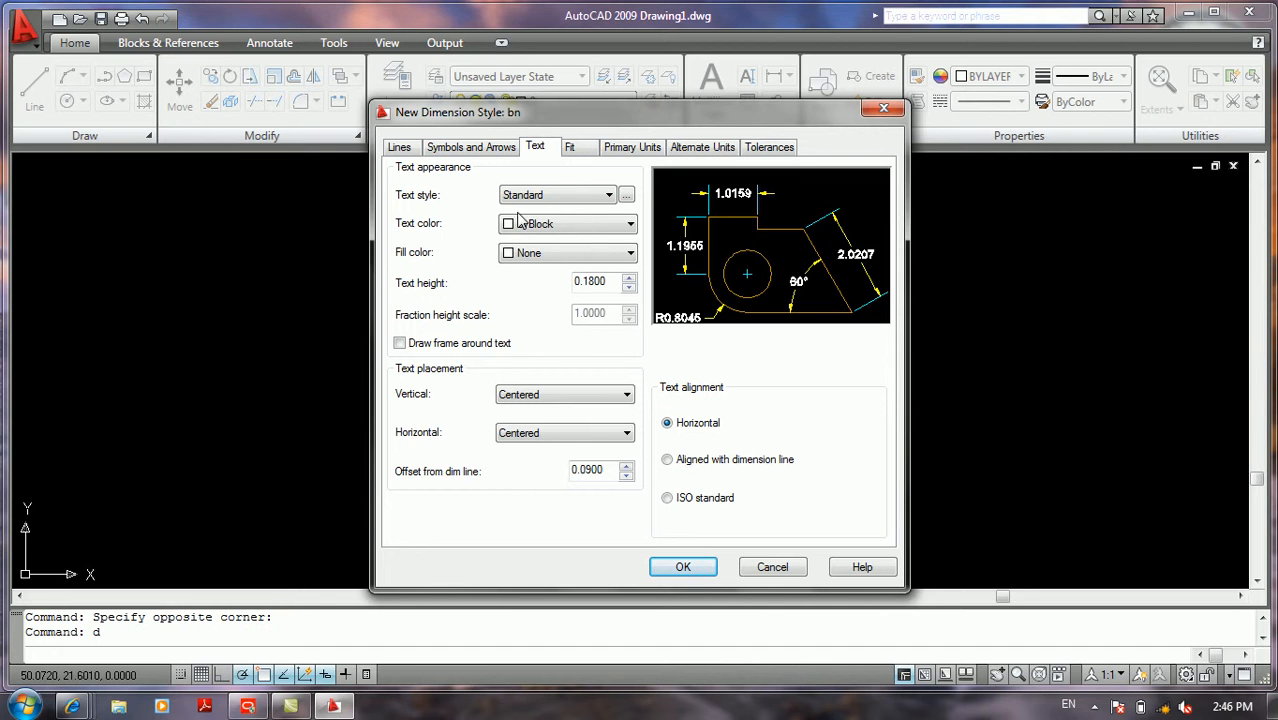
left_click(606, 196)
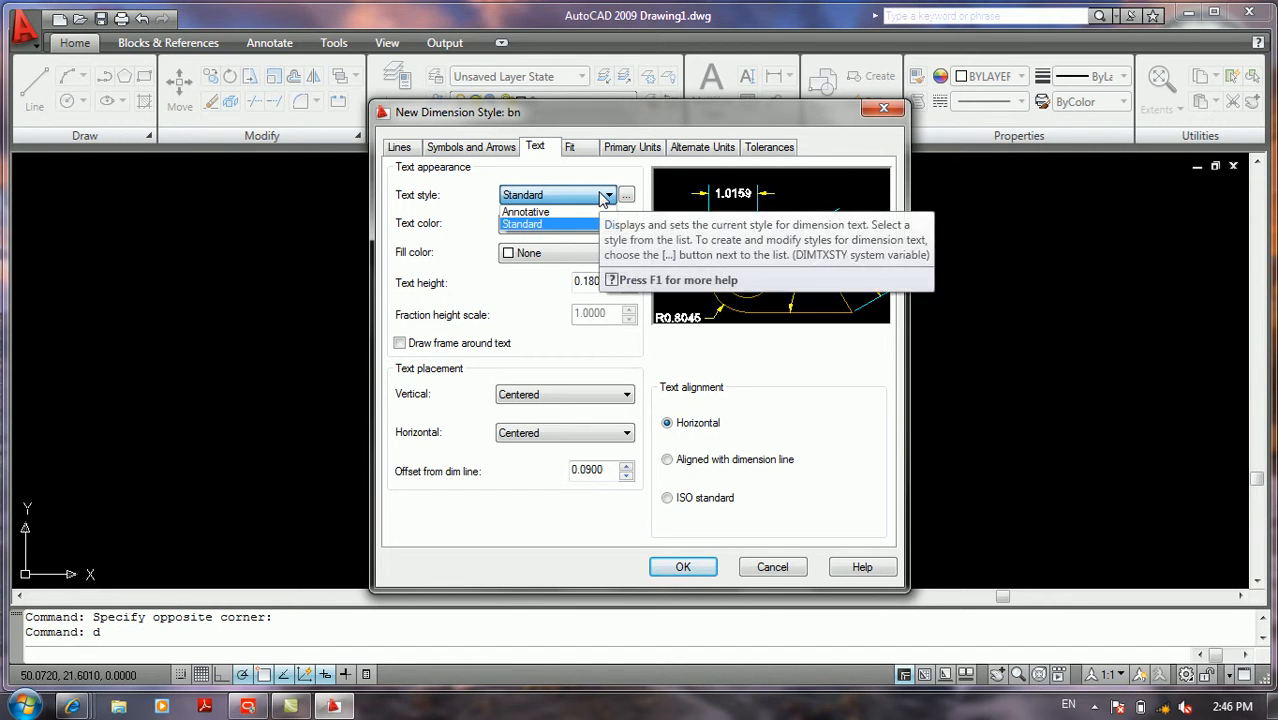
left_click(608, 196)
left_click(625, 196)
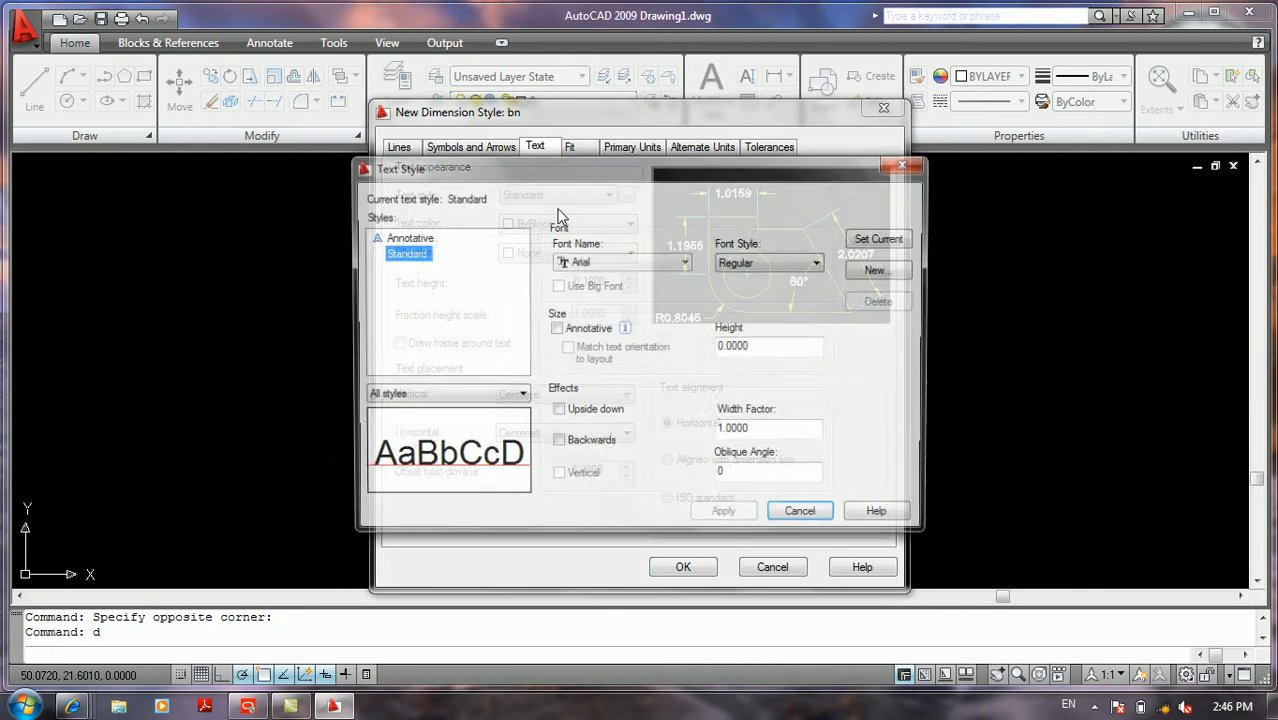
left_click(876, 268)
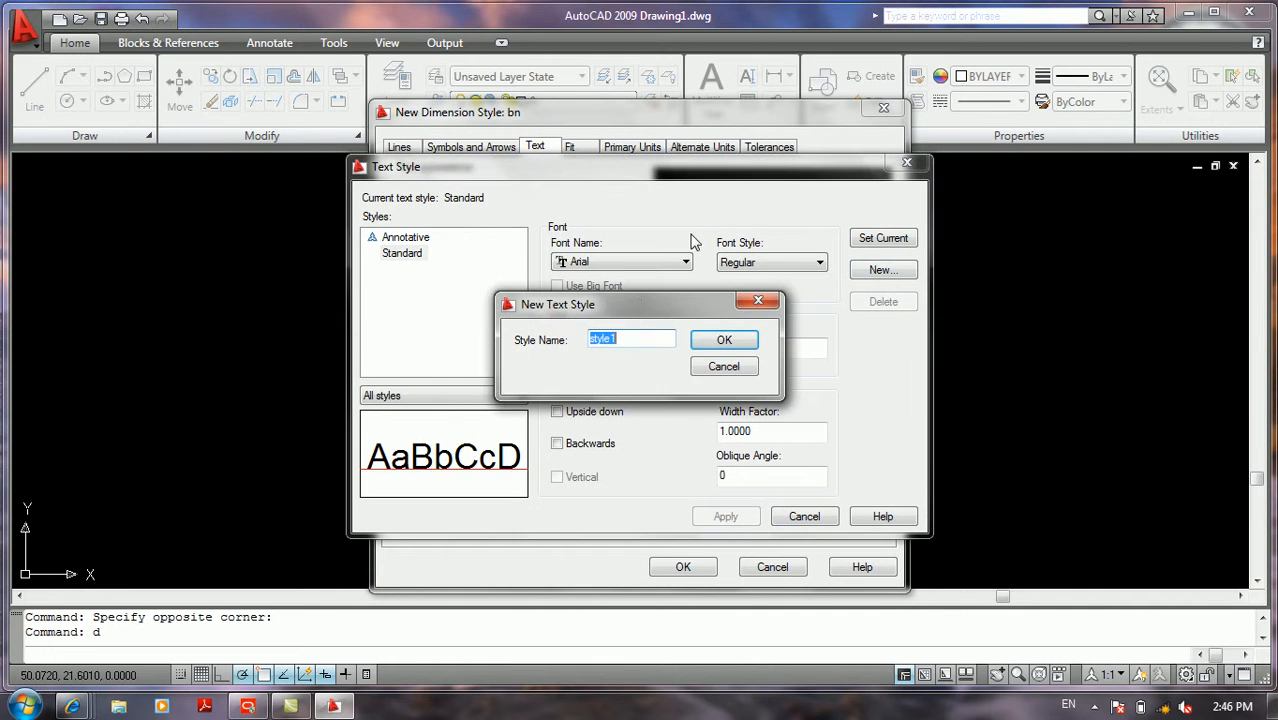
left_click(724, 367)
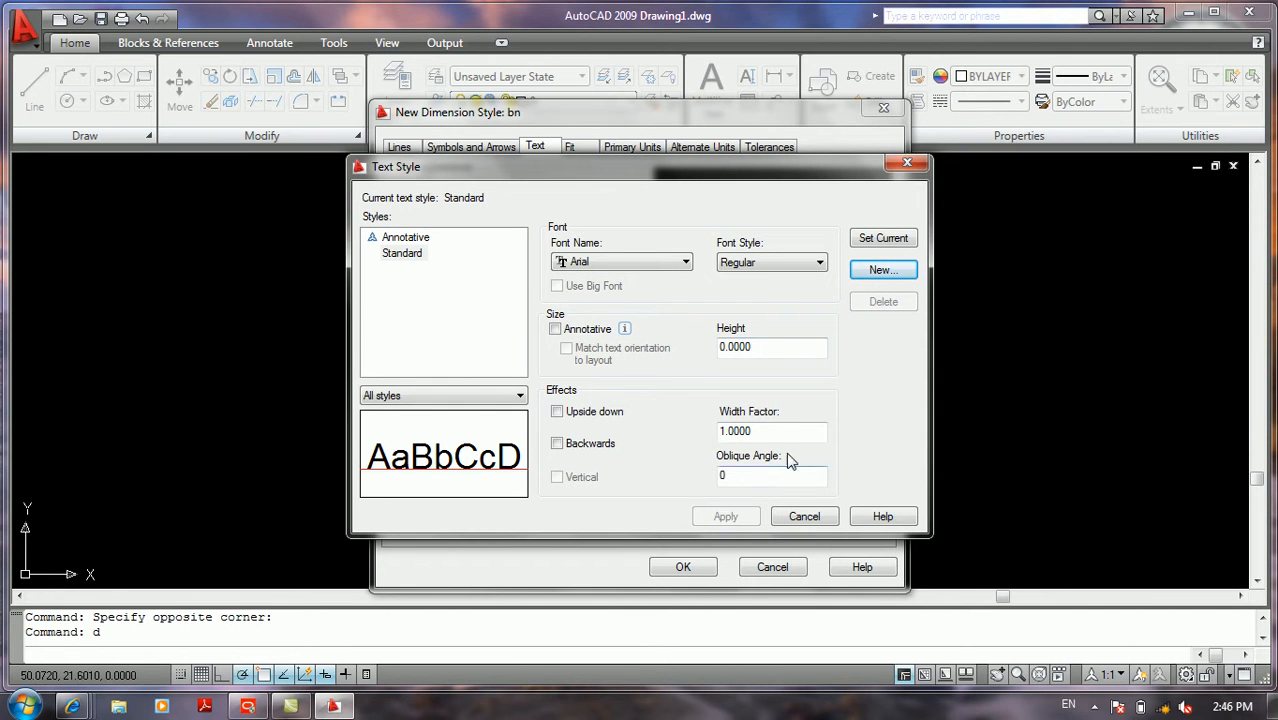
left_click(779, 516)
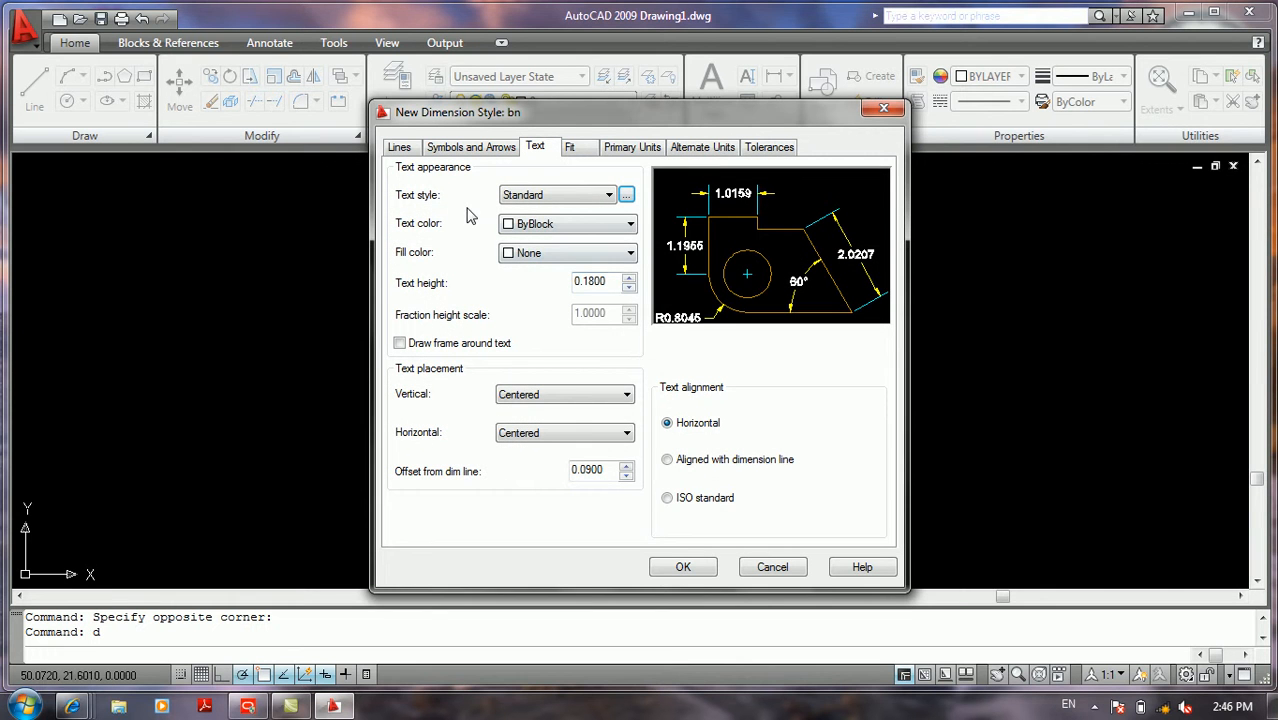
Step: Try Yellow and Blue as the dimension text color, and settle on Cyan
left_click(556, 229)
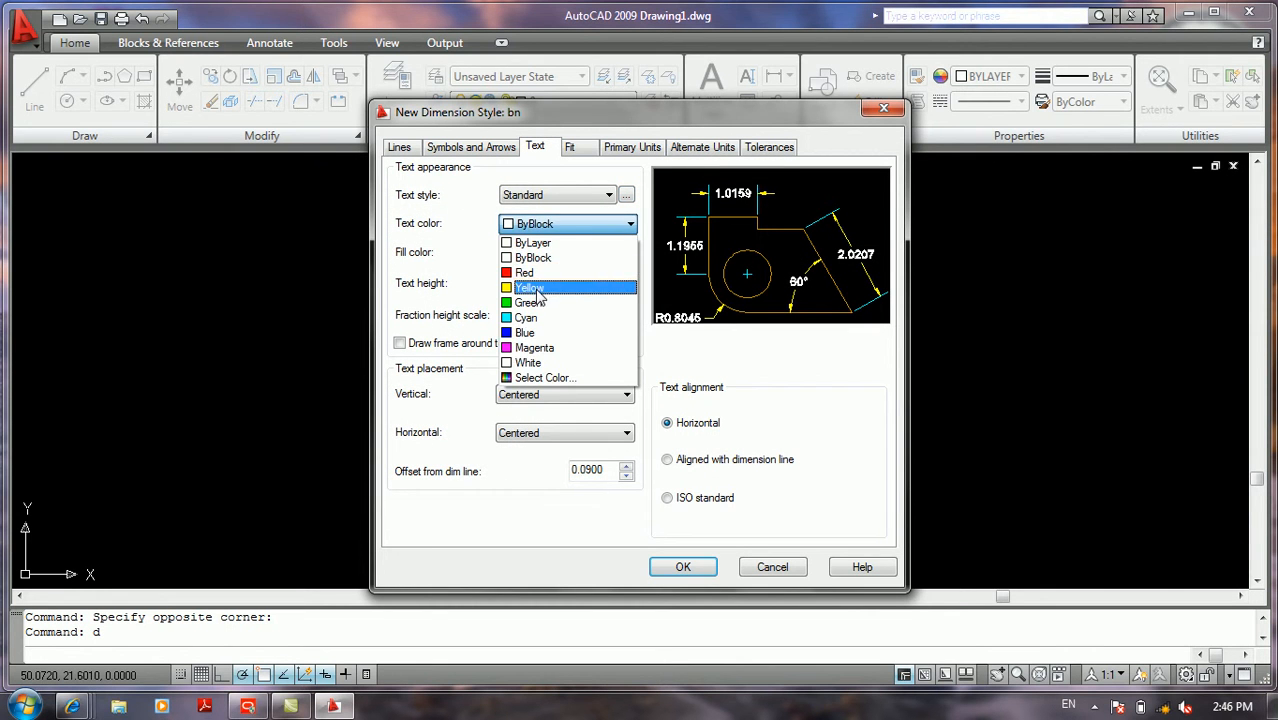
left_click(530, 287)
left_click(626, 229)
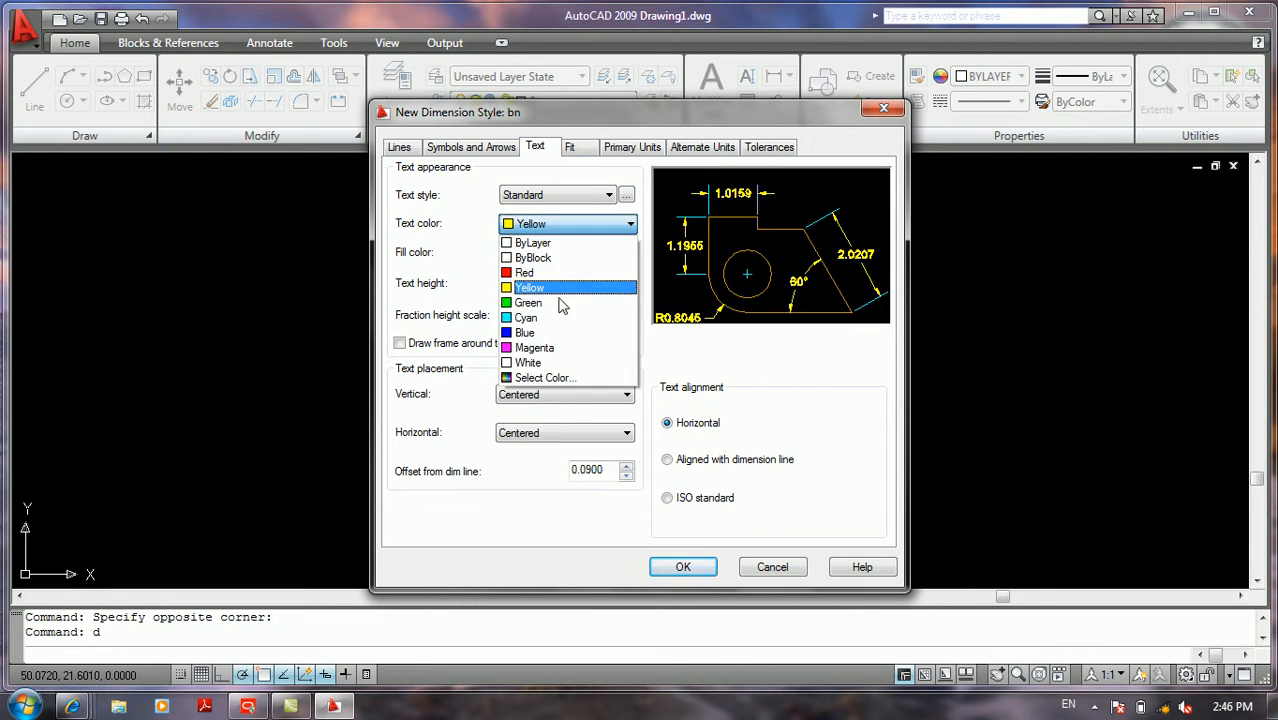
left_click(555, 334)
left_click(598, 229)
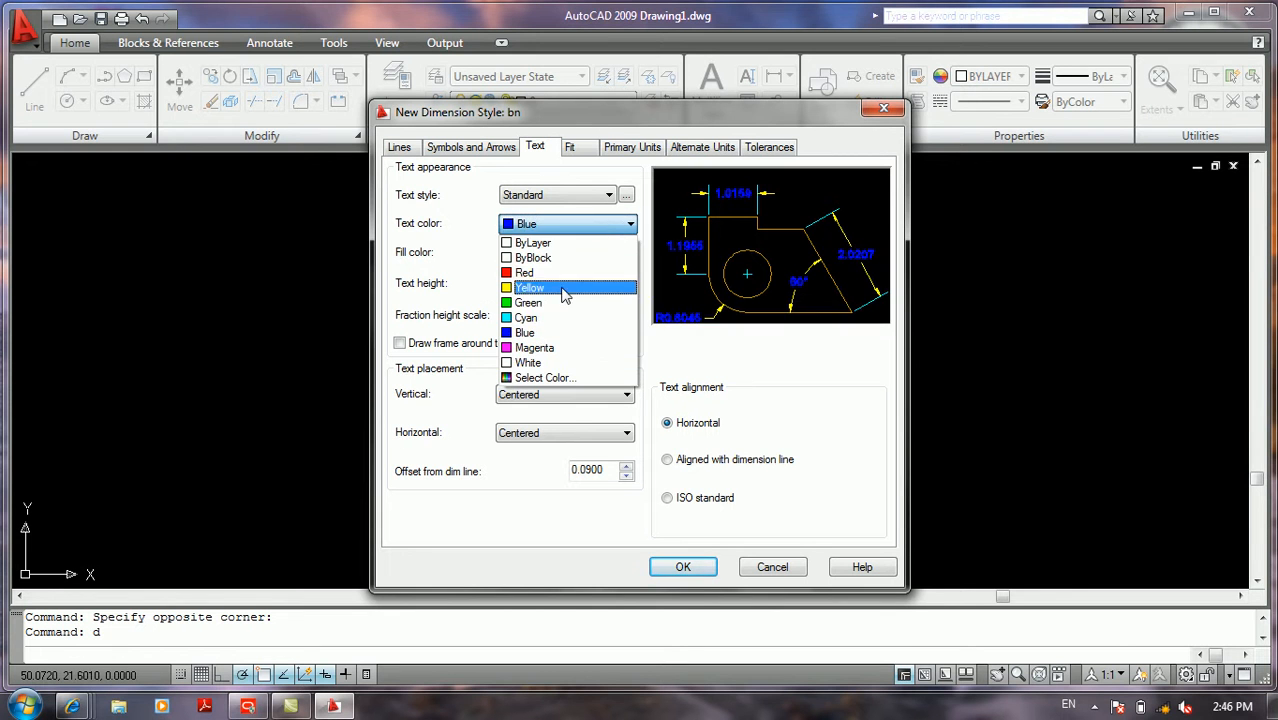
left_click(557, 317)
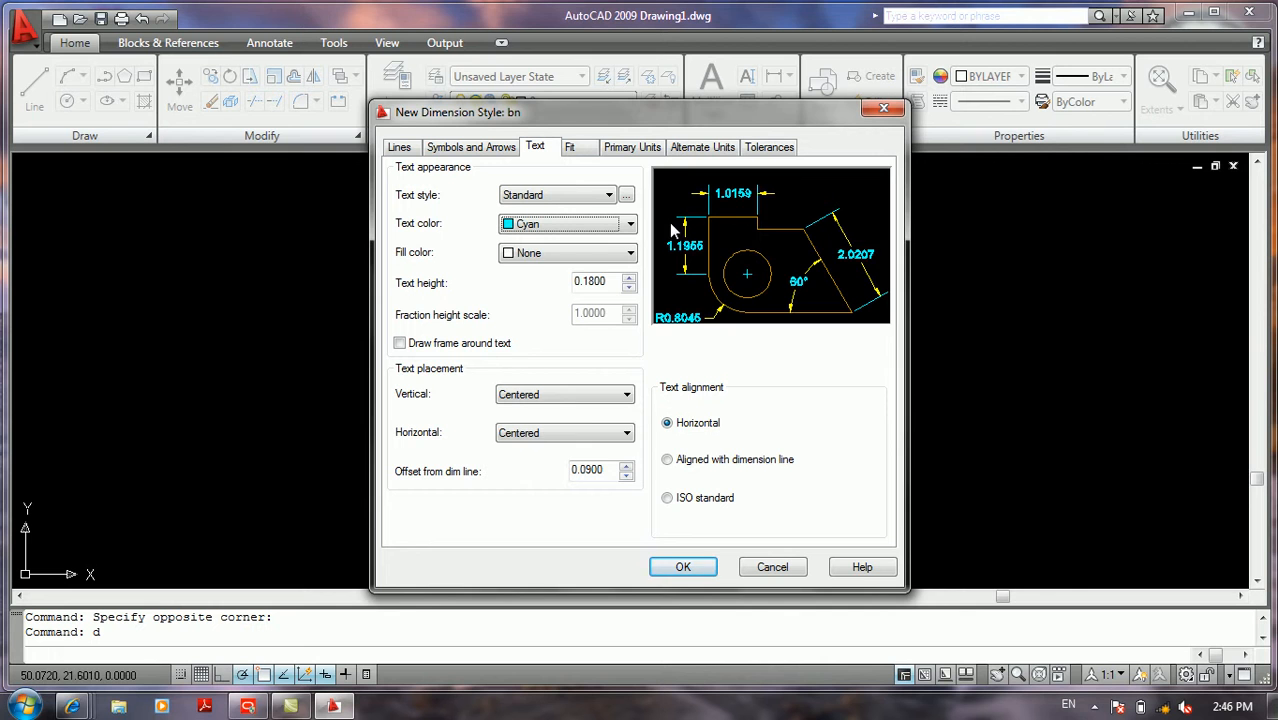
Step: Try a Yellow fill behind the dimension text, look at the full color palette, and return the fill color to None
left_click(616, 251)
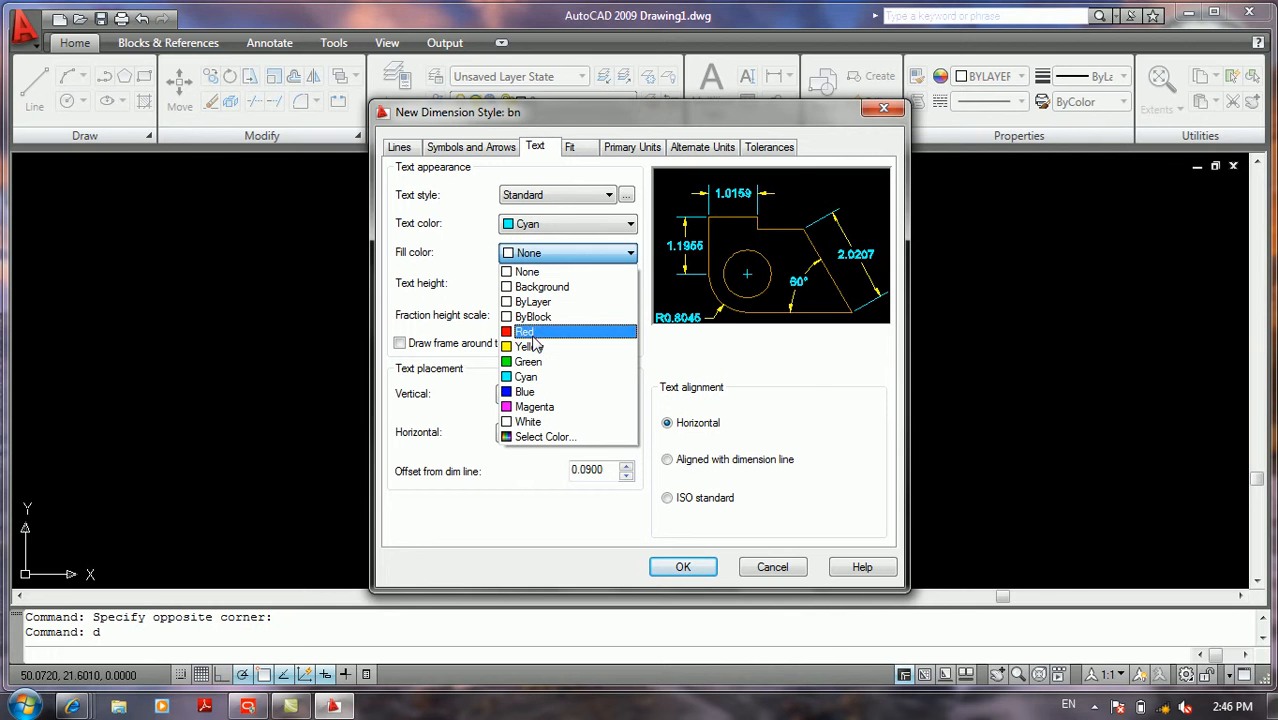
left_click(532, 347)
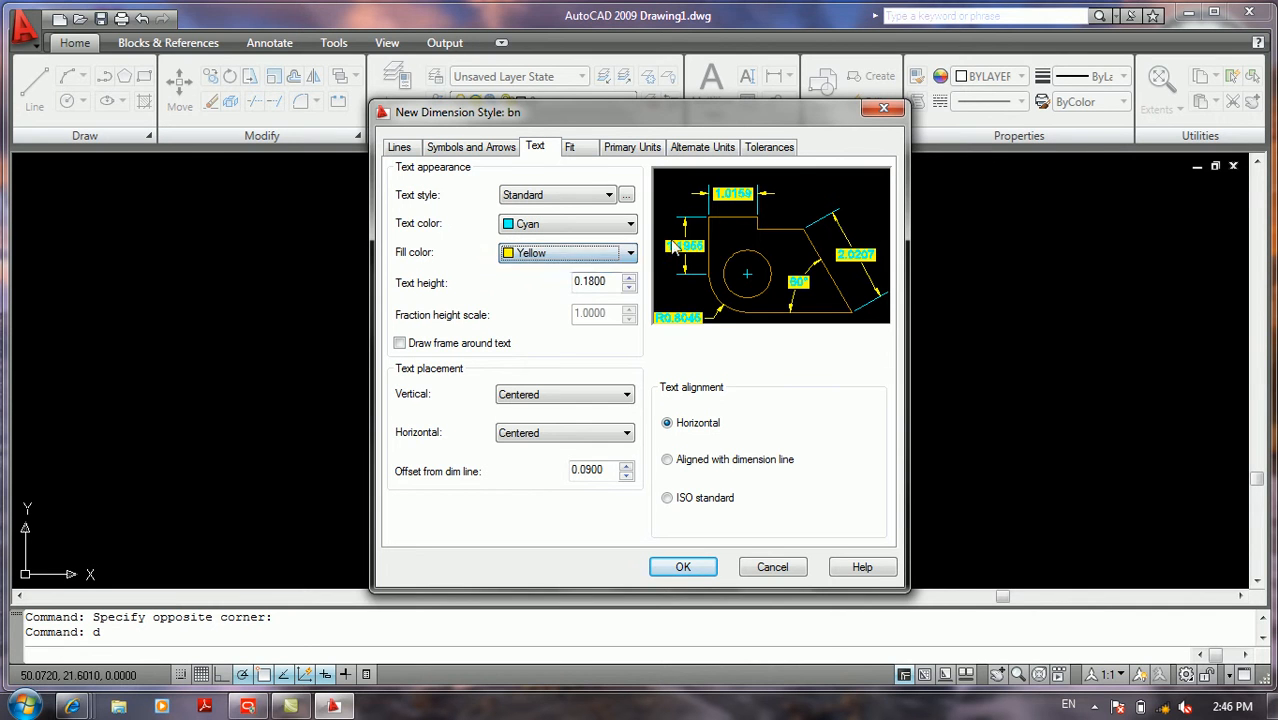
left_click(556, 254)
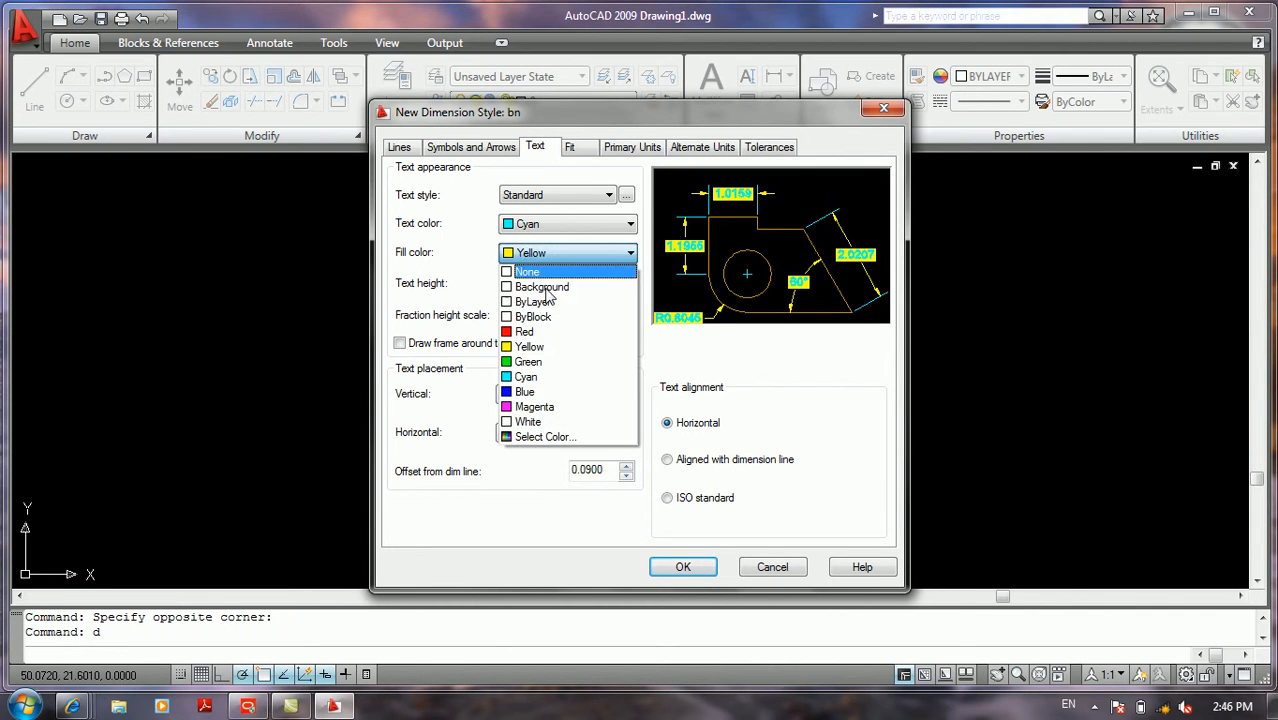
left_click(540, 437)
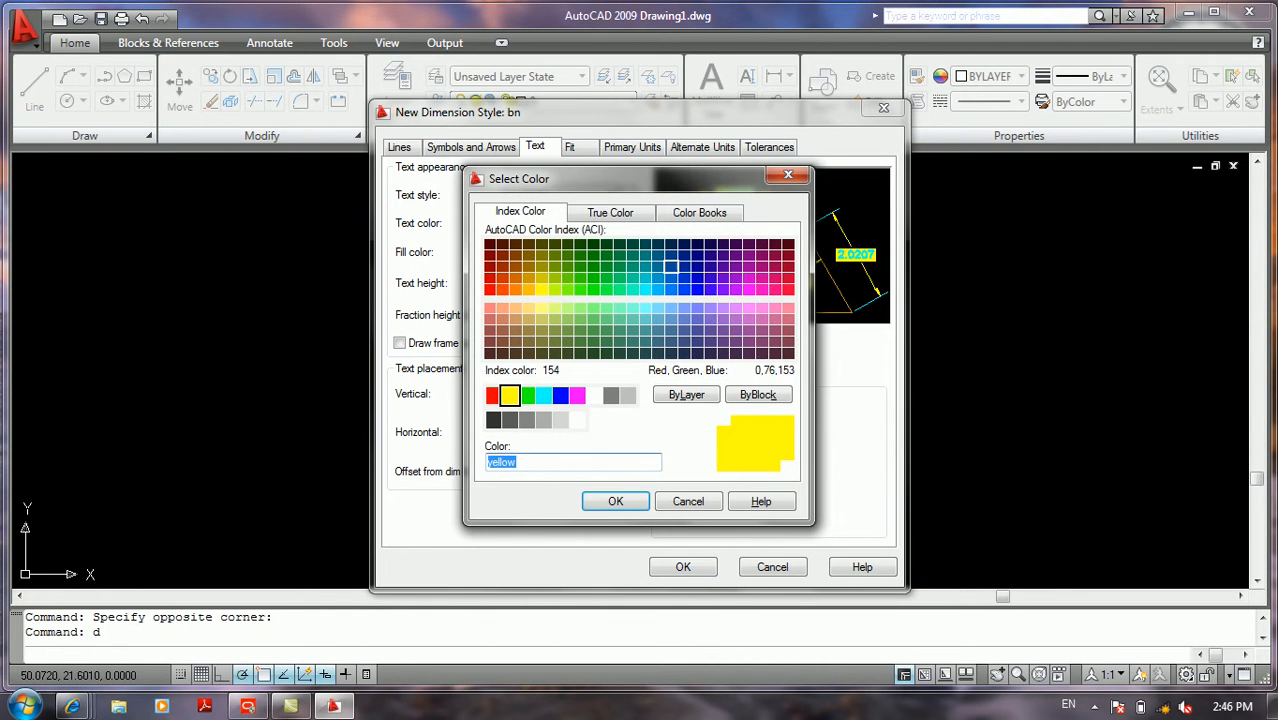
left_click(688, 501)
left_click(519, 250)
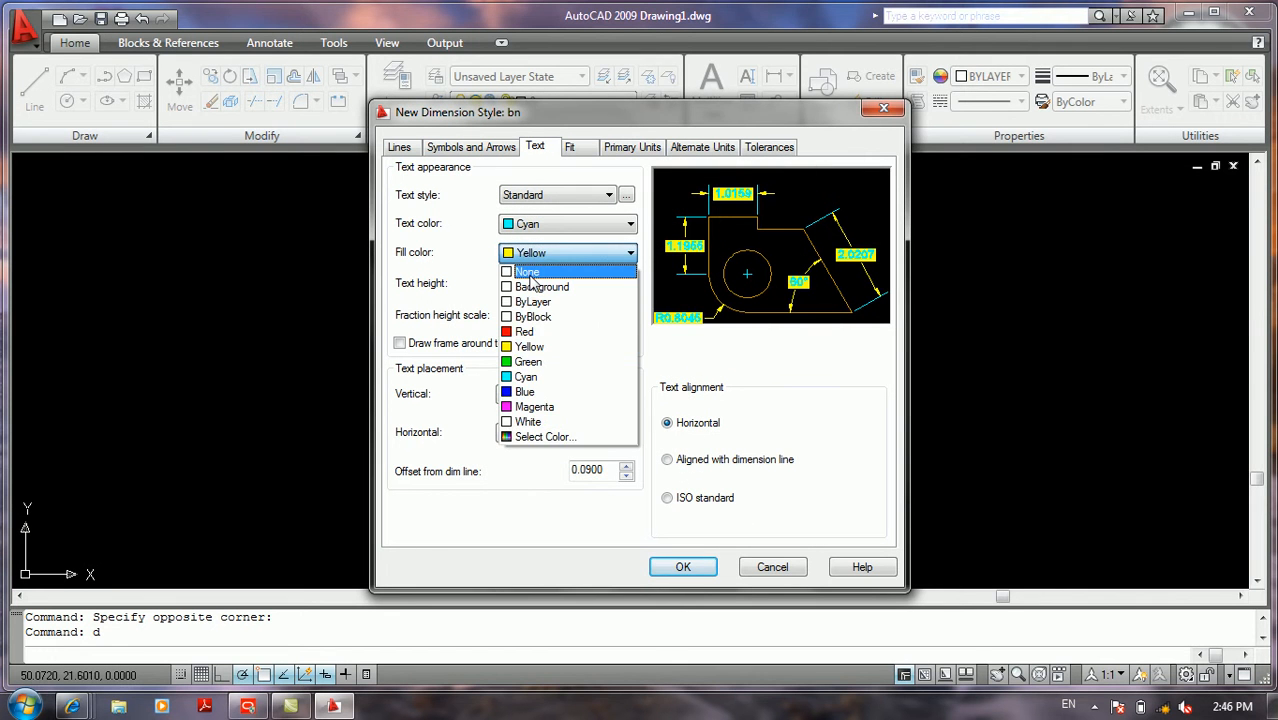
left_click(528, 268)
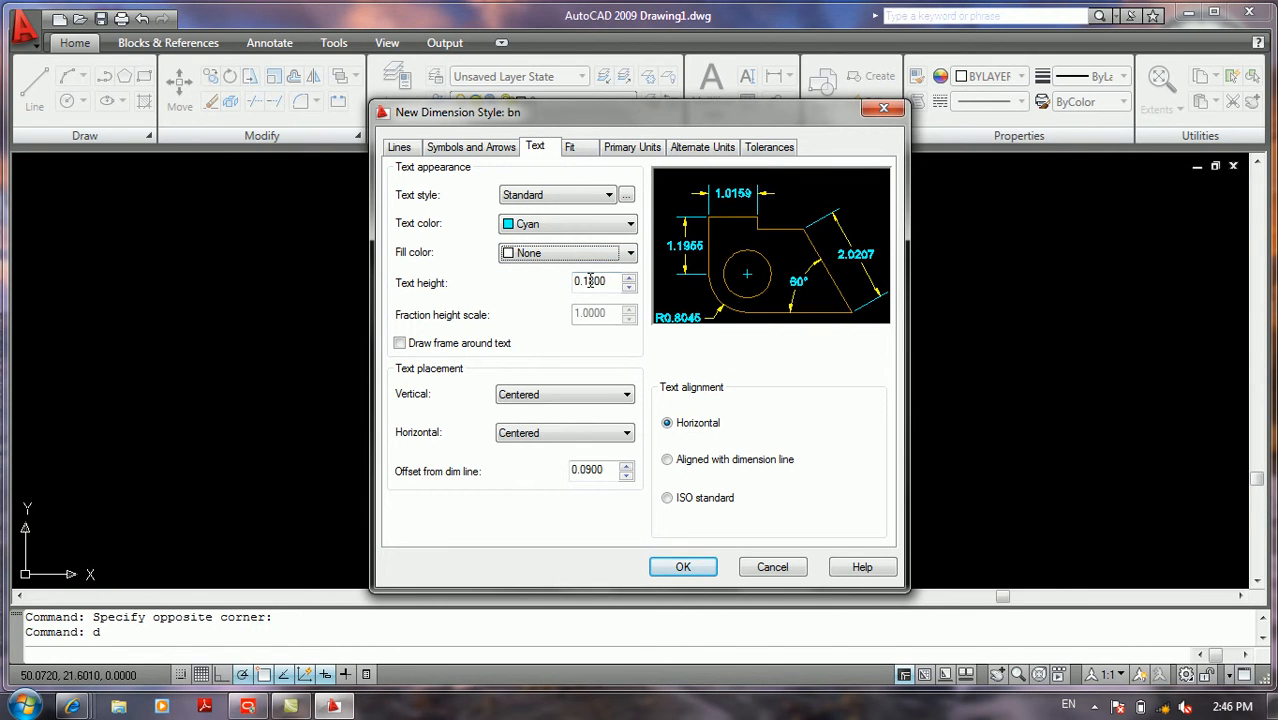
Step: Try drawing a frame around the dimension text and remove it again
left_click_drag(606, 283, 560, 293)
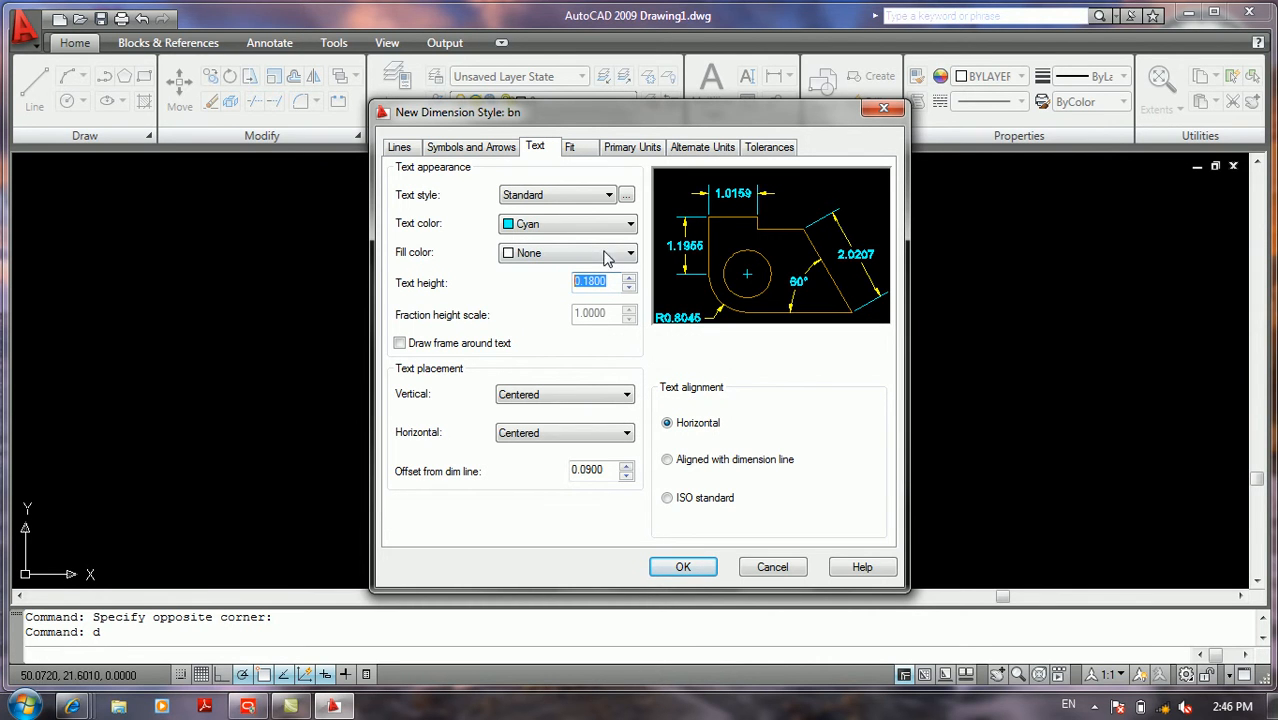
left_click(625, 152)
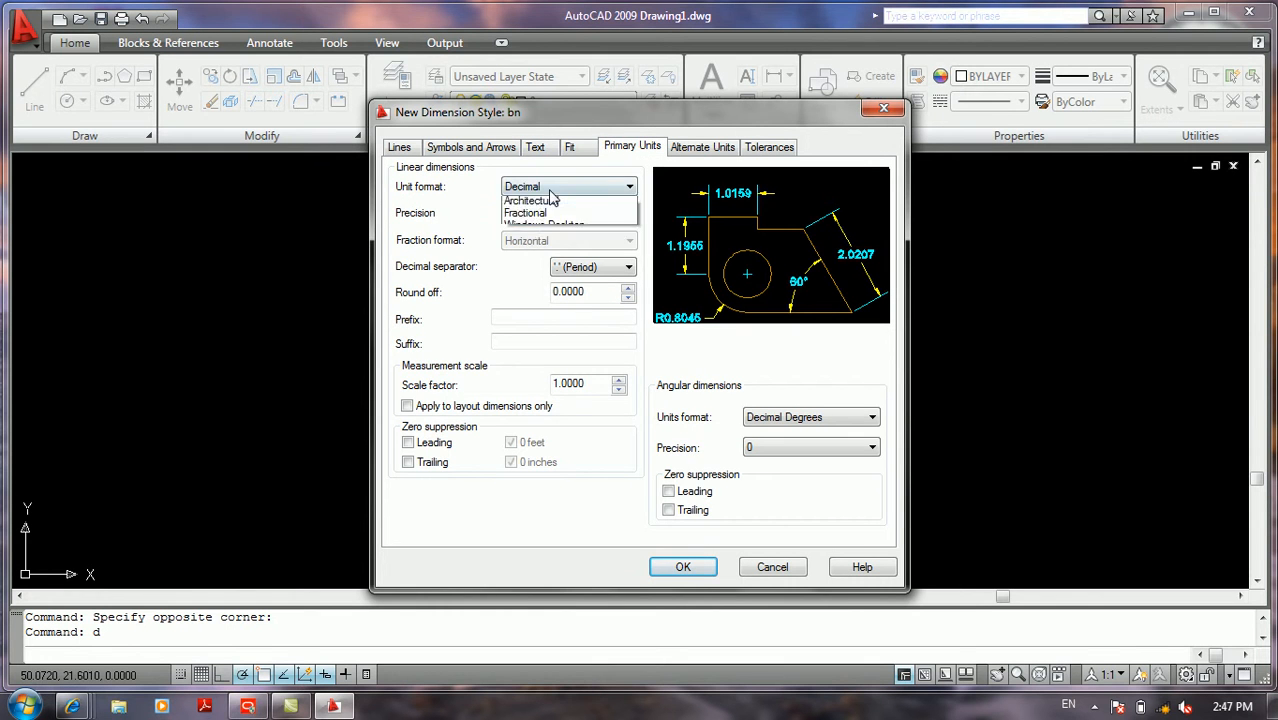
left_click(548, 148)
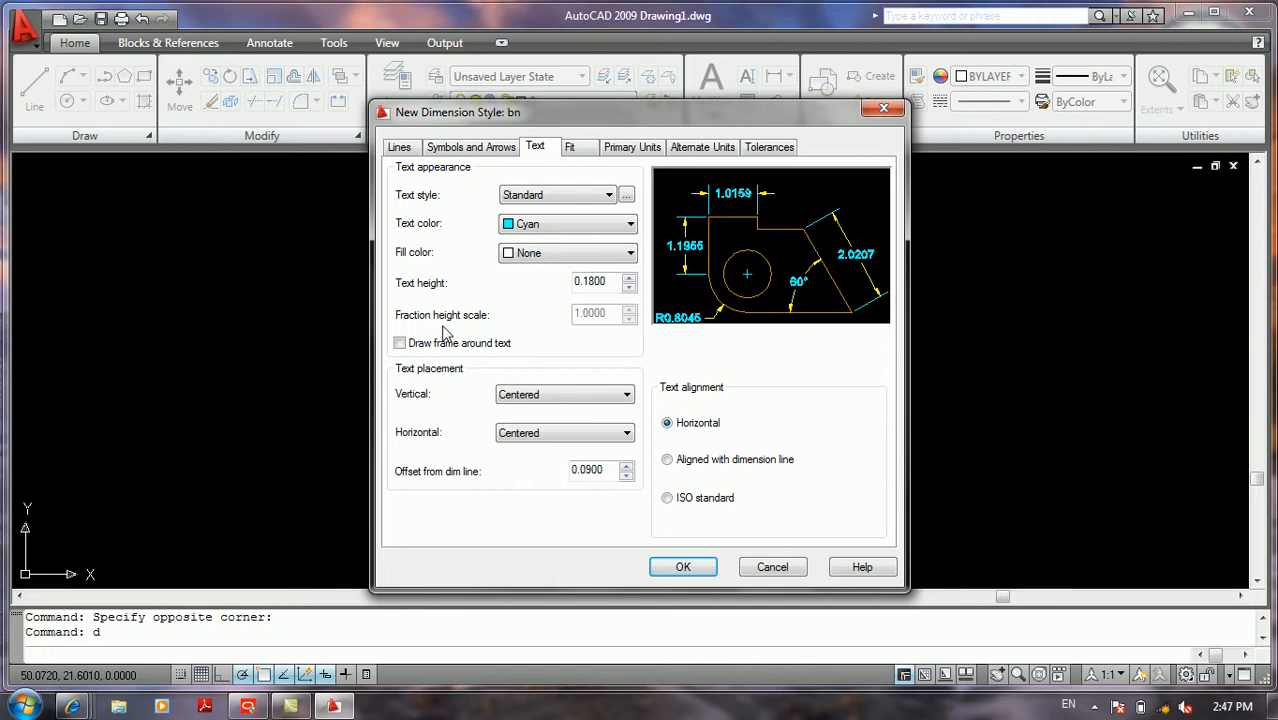
left_click(412, 344)
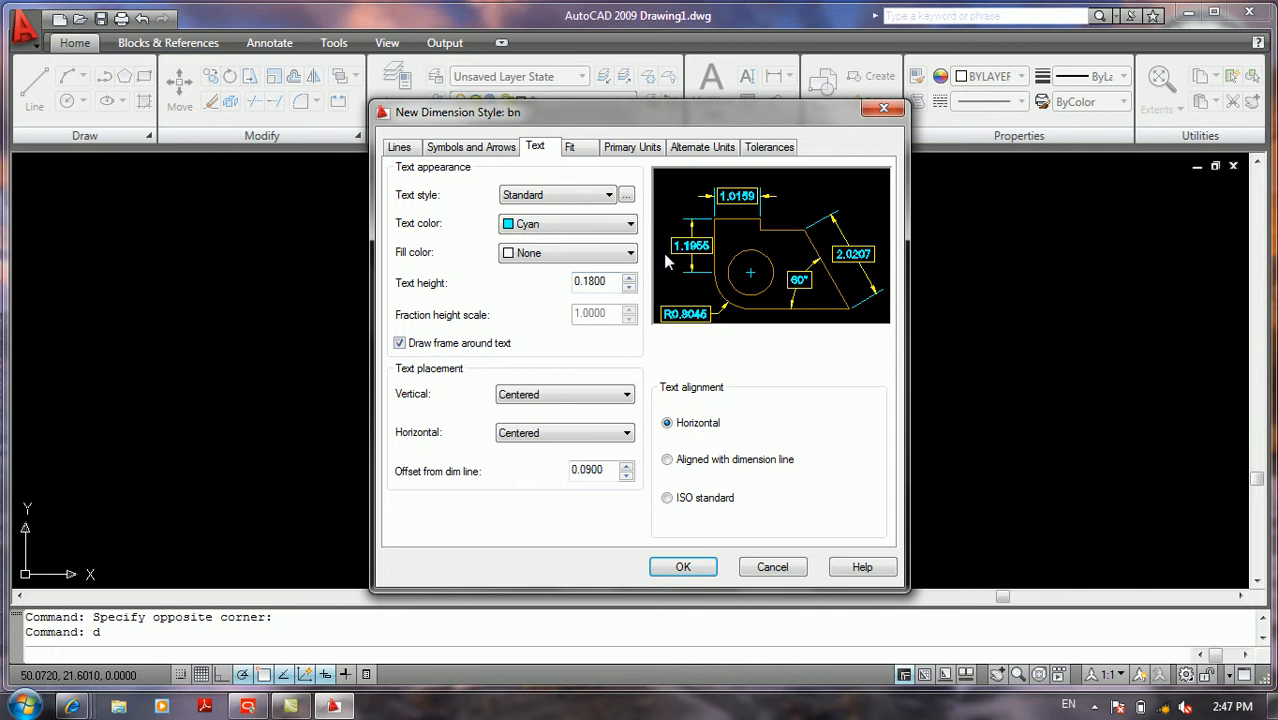
left_click(424, 345)
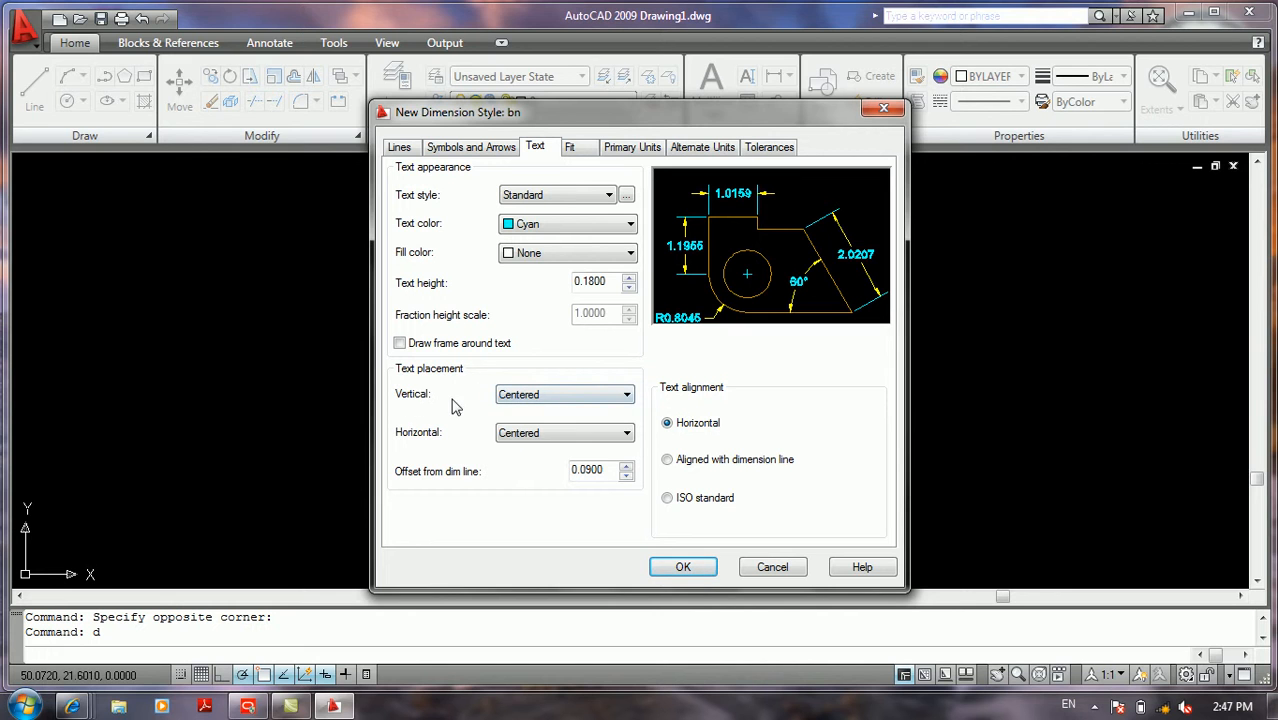
Step: Try vertical text placements including Above and JIS, and return the vertical placement to Centered
left_click(574, 398)
left_click(548, 425)
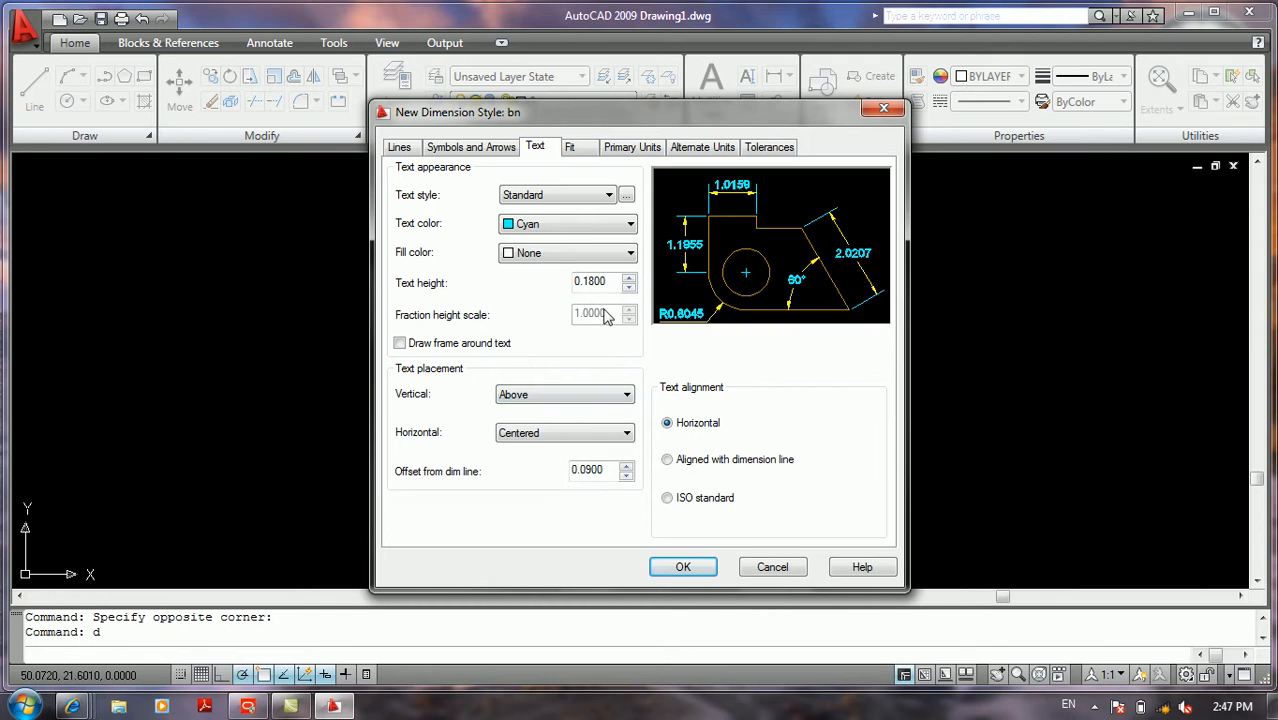
left_click(549, 400)
left_click(548, 436)
left_click(572, 395)
left_click(508, 448)
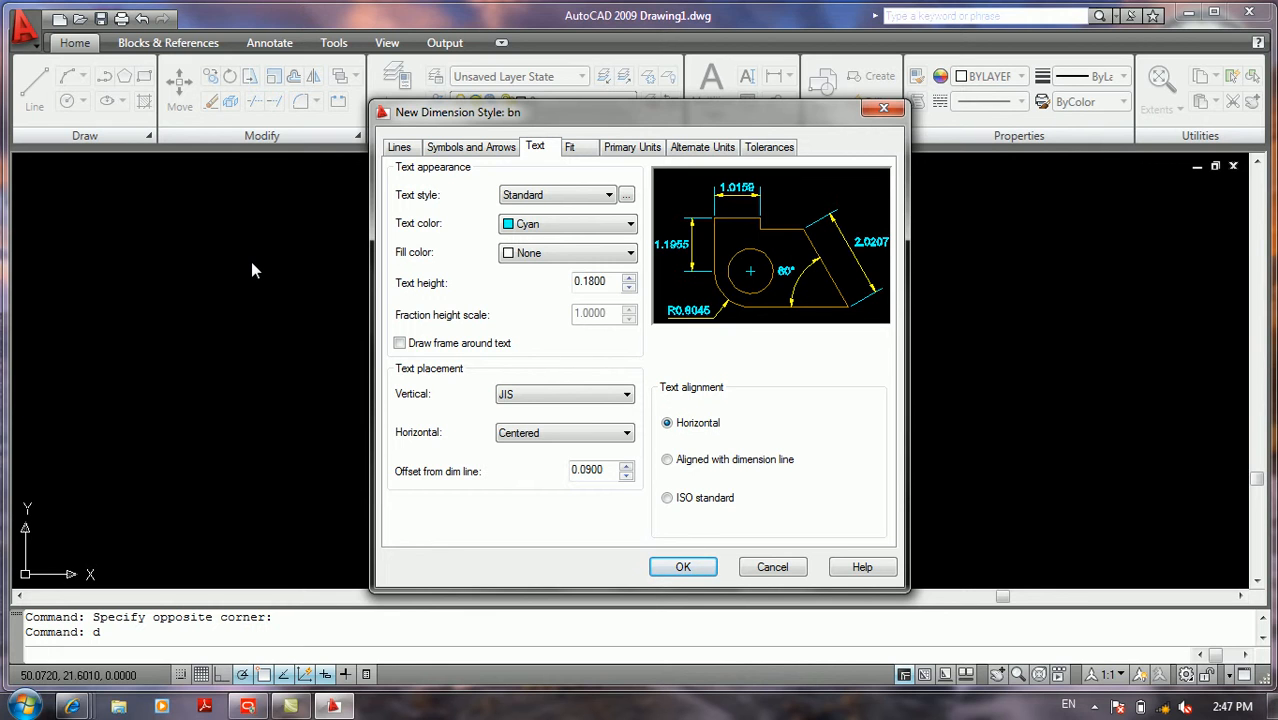
left_click(549, 394)
left_click(547, 395)
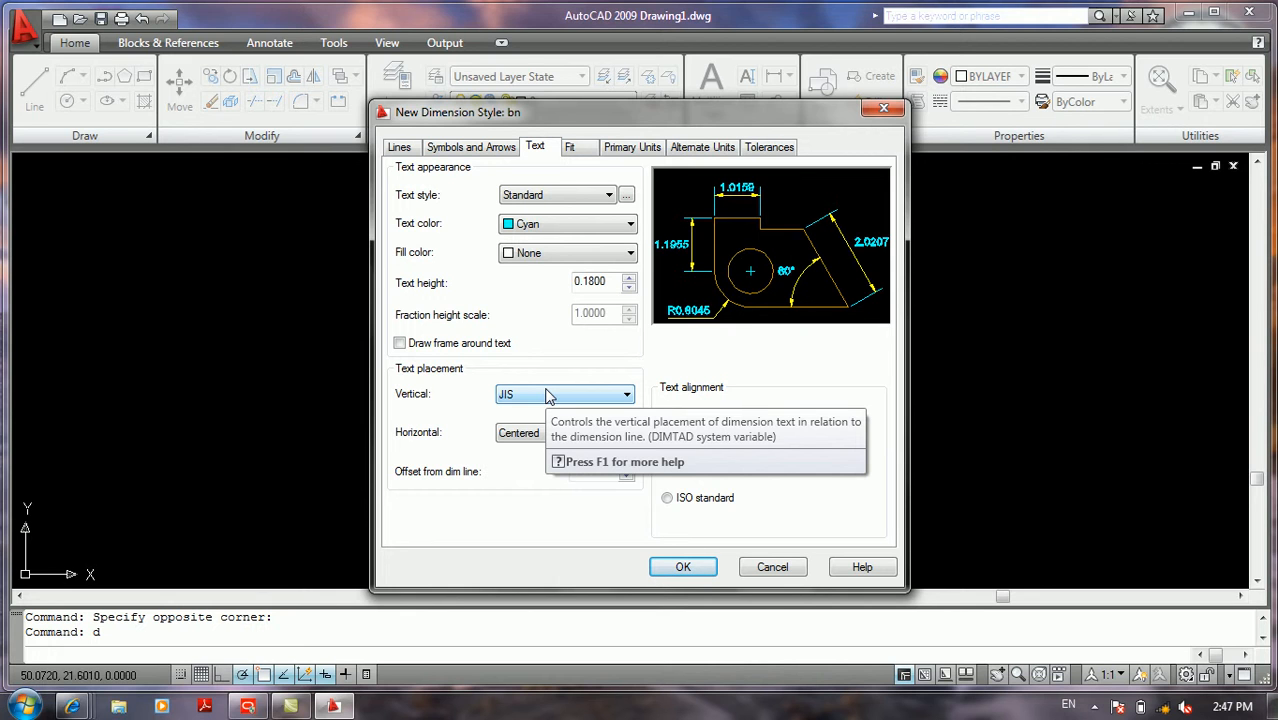
left_click(547, 396)
left_click(540, 408)
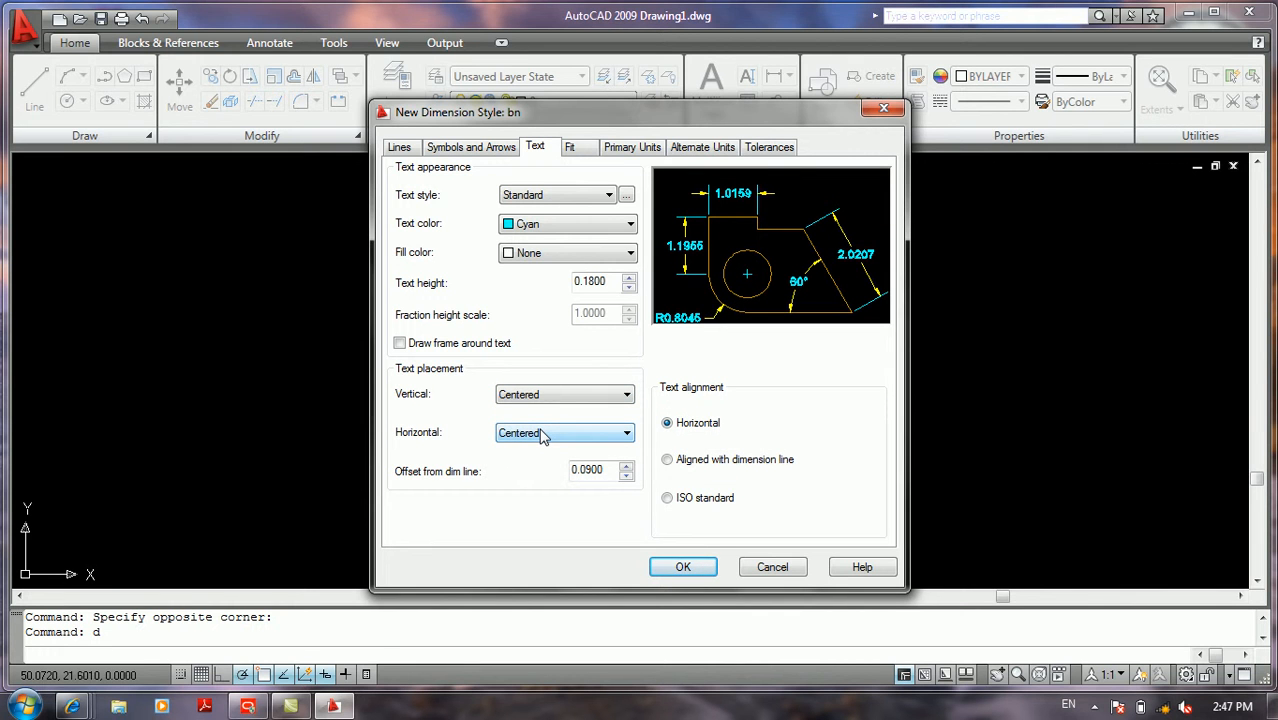
Step: Try the horizontal text placements At Ext Line 1 and At Ext Line 2, and set Over Ext Line 1
left_click(541, 434)
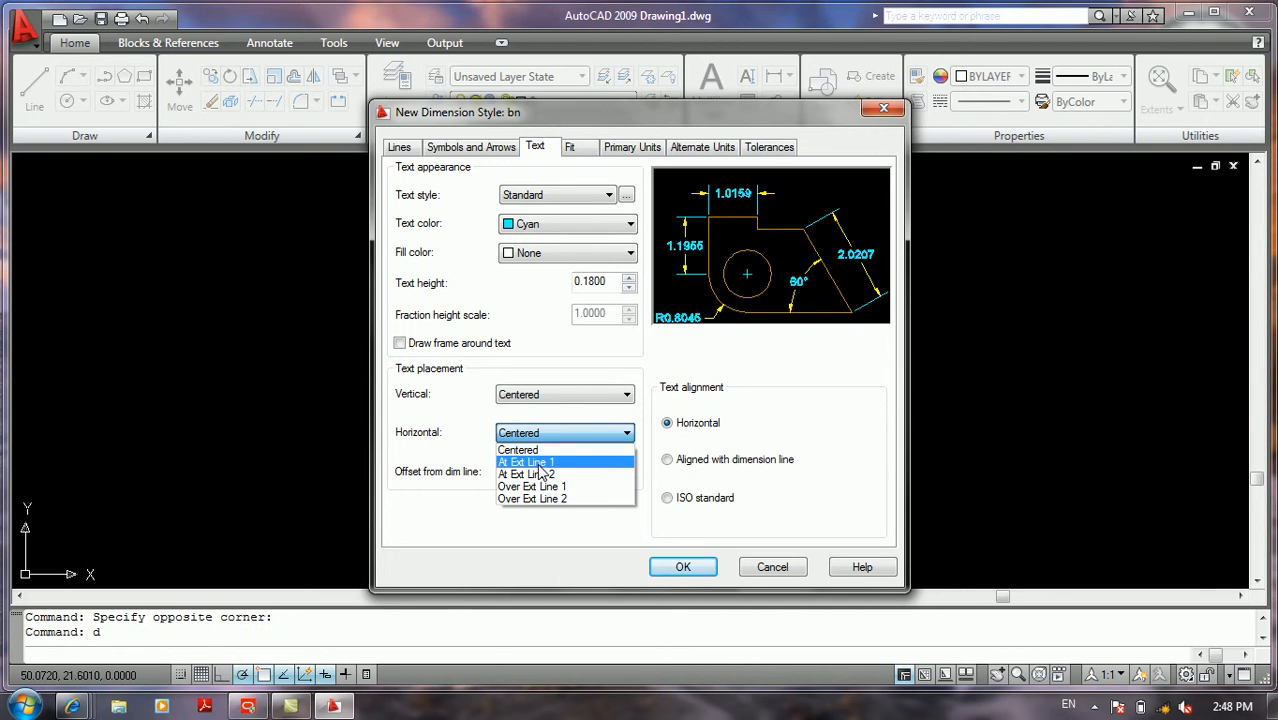
left_click(539, 463)
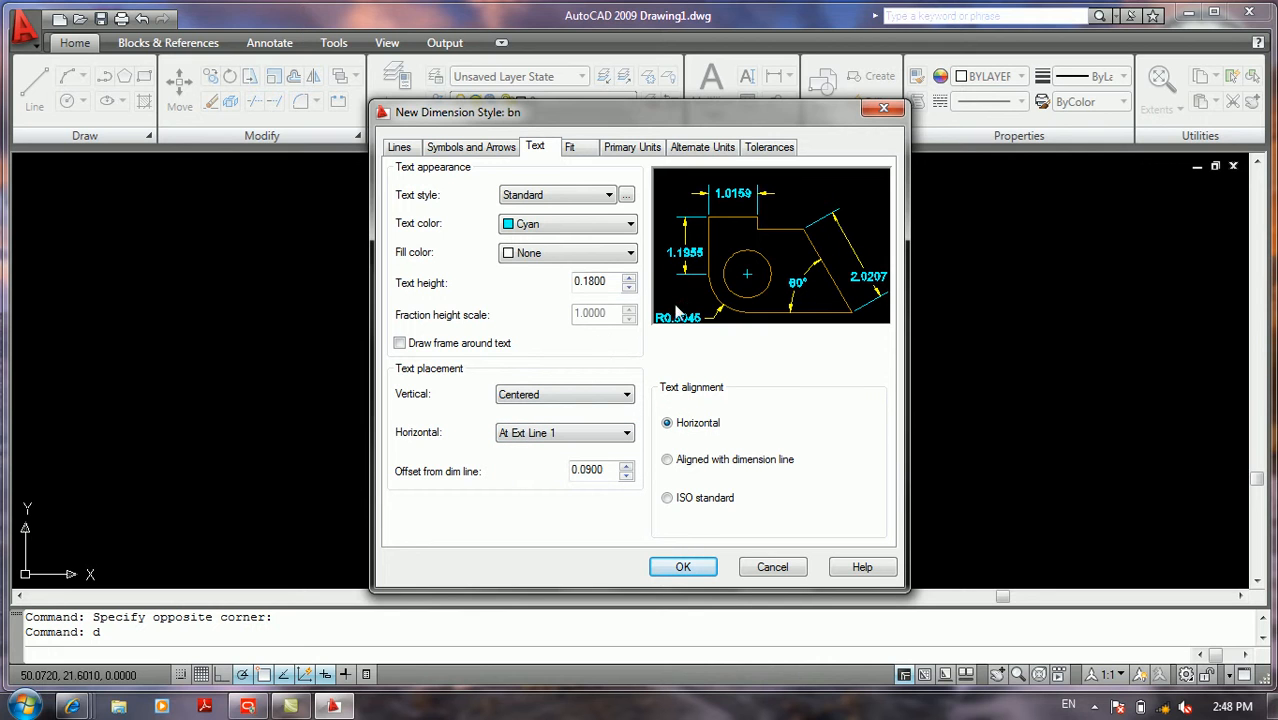
left_click(505, 432)
left_click(535, 475)
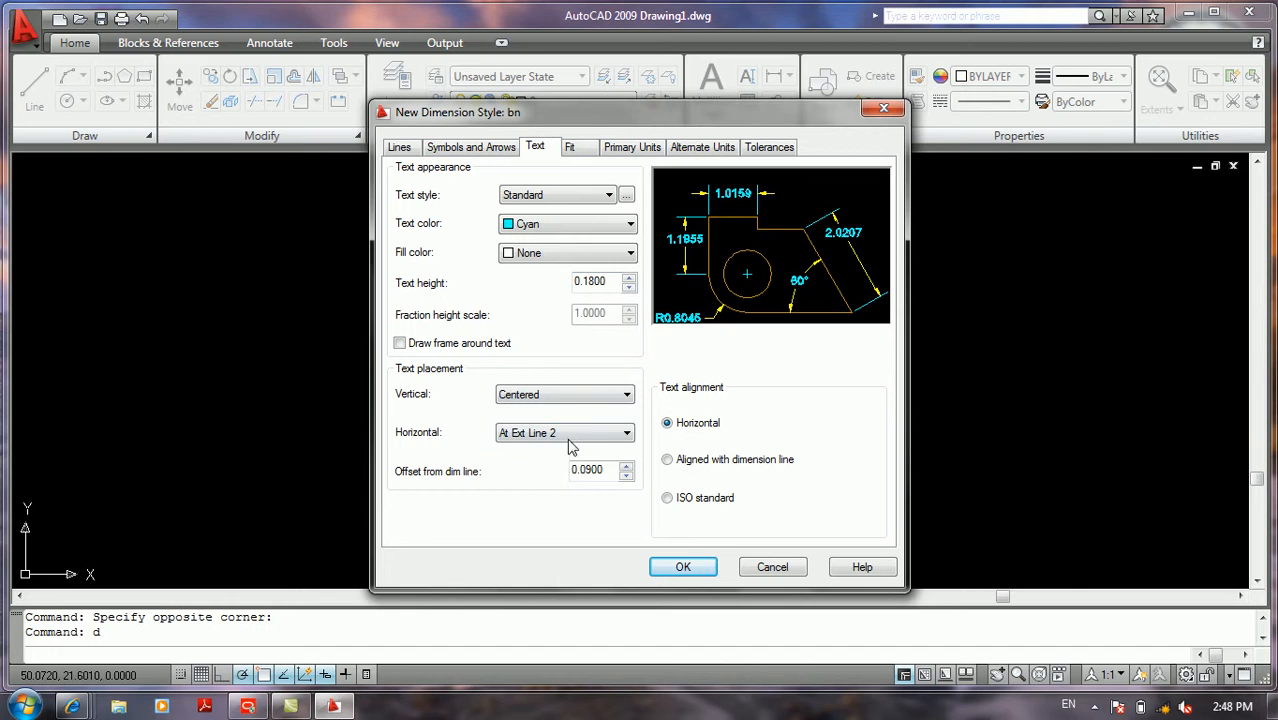
left_click(568, 434)
left_click(548, 487)
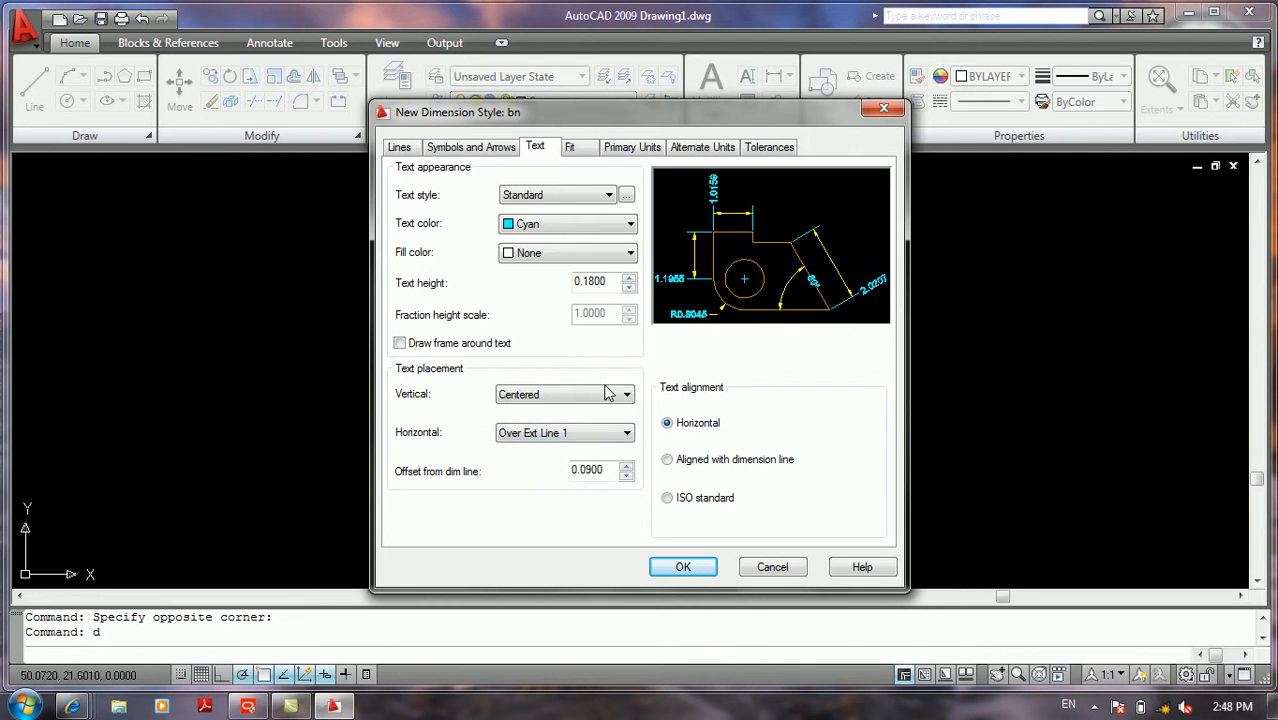
Step: Try the horizontal text placement Over Ext Line 2, and return the horizontal placement to Centered
left_click(583, 433)
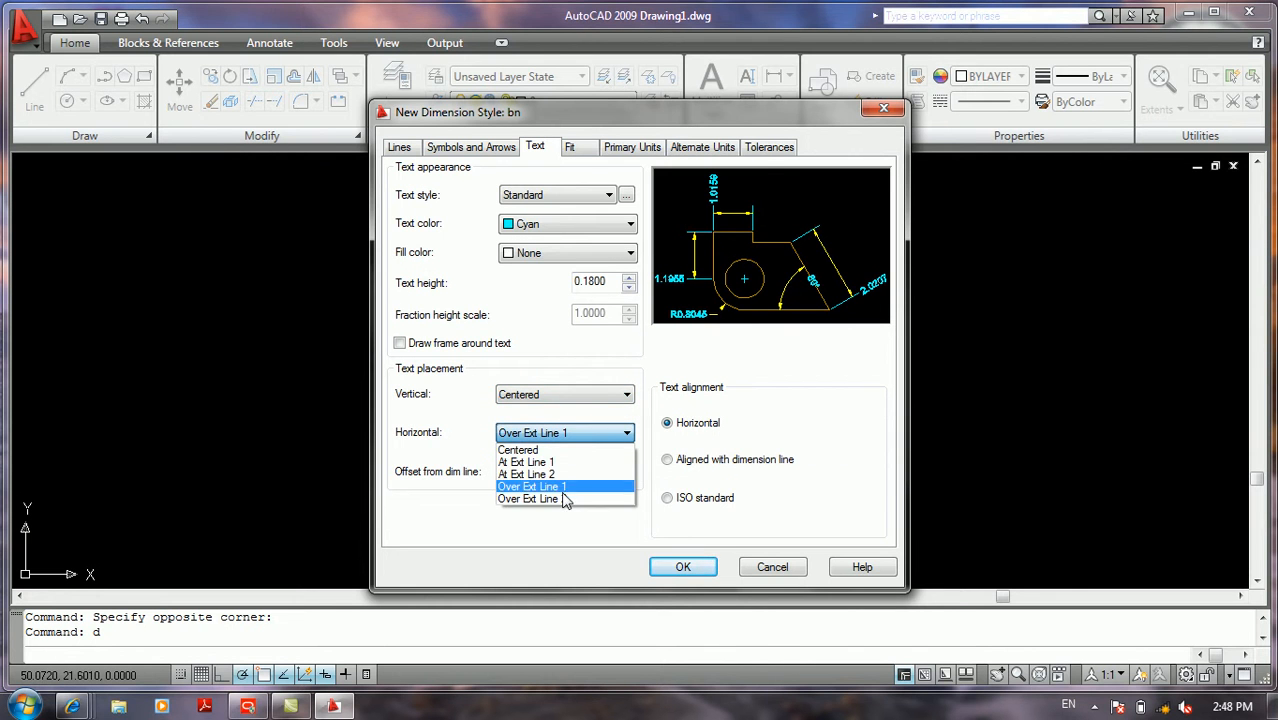
left_click(562, 499)
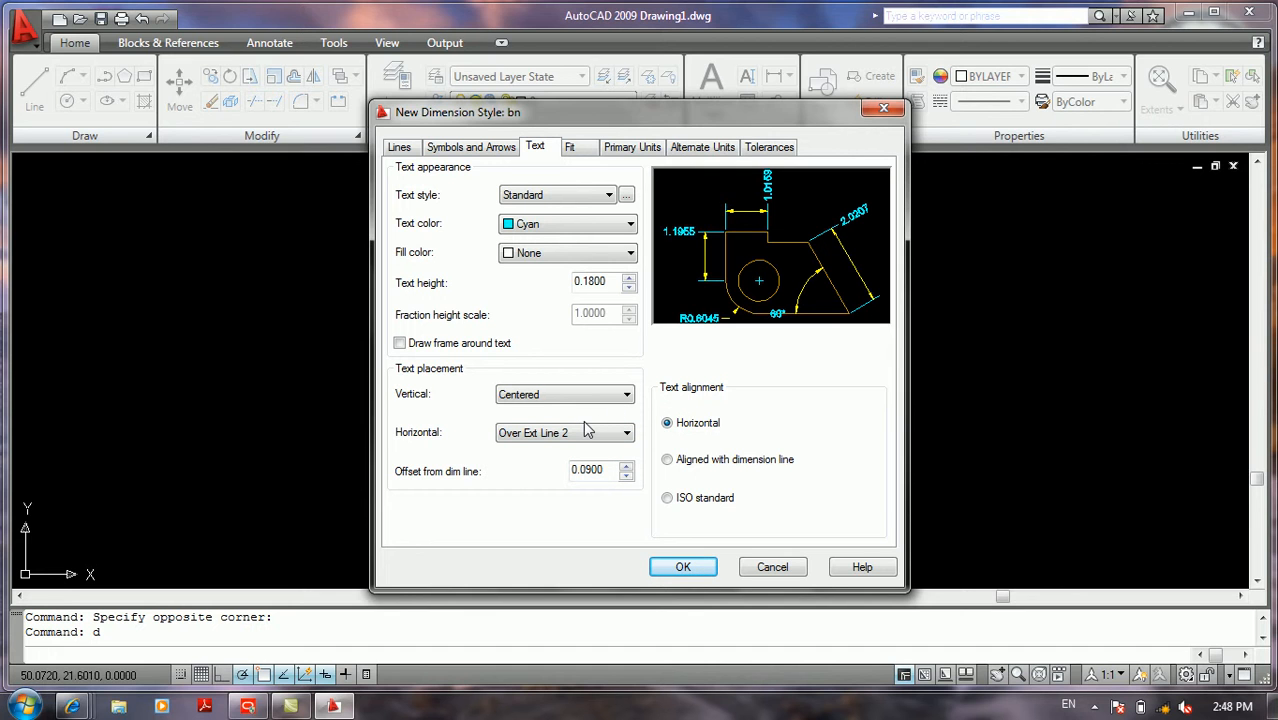
left_click(583, 433)
left_click(563, 449)
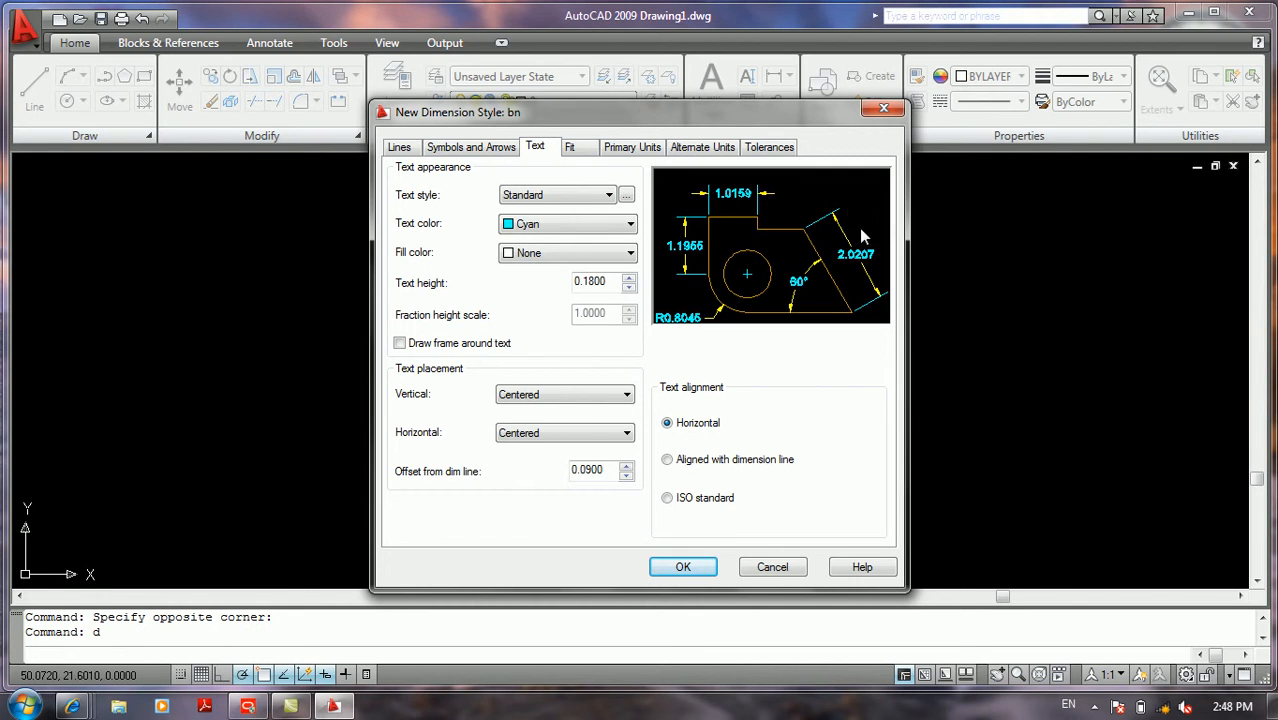
Step: Compare the text alignments Aligned with dimension line and ISO standard, and set Aligned with dimension line
left_click(698, 459)
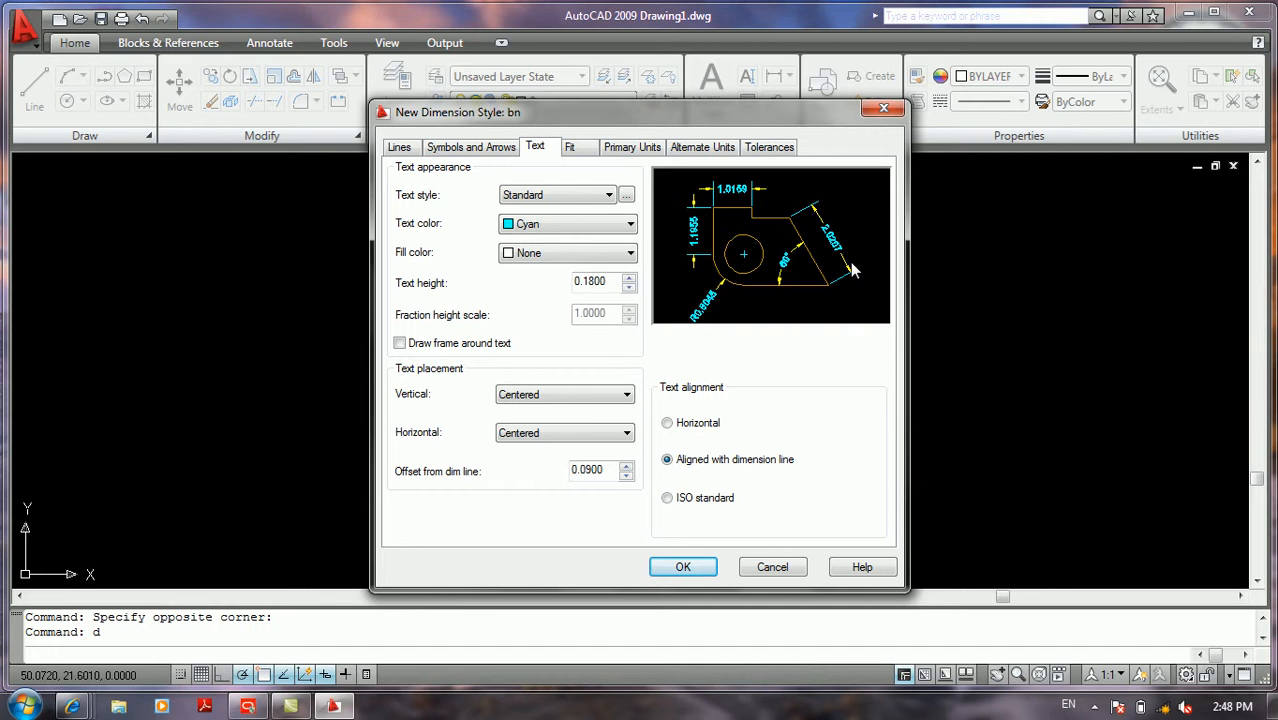
left_click(670, 500)
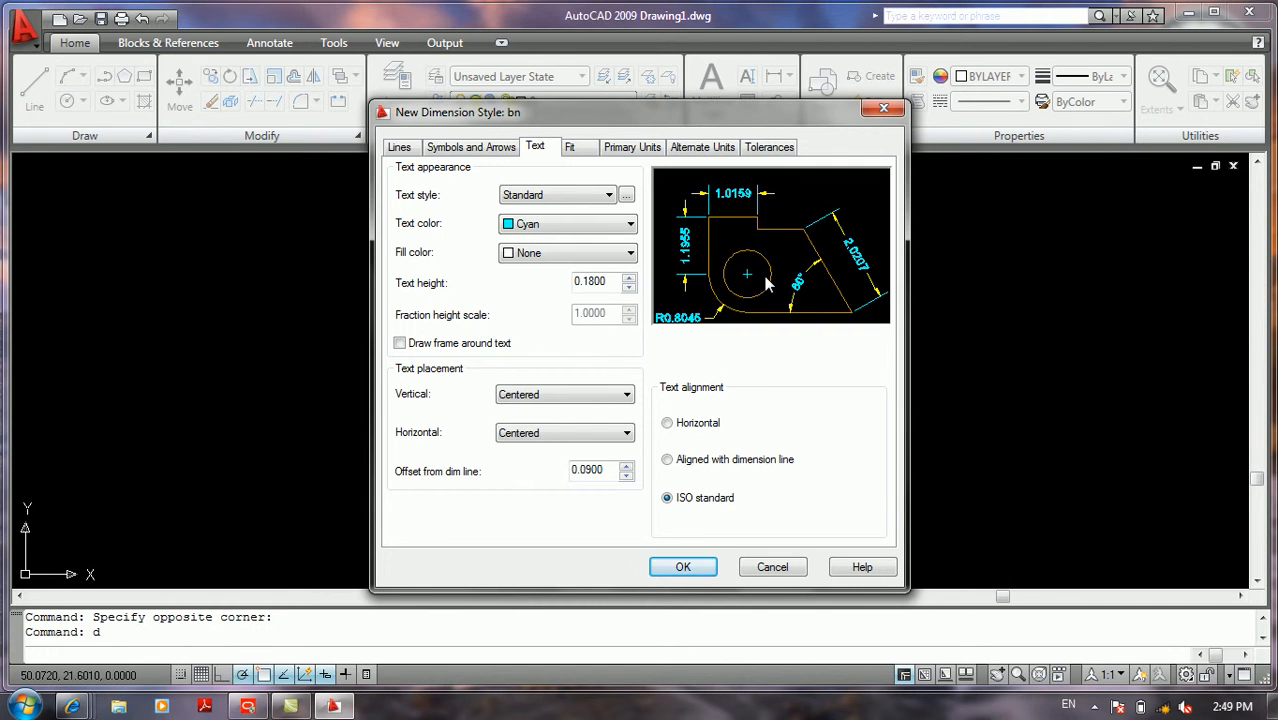
left_click(690, 462)
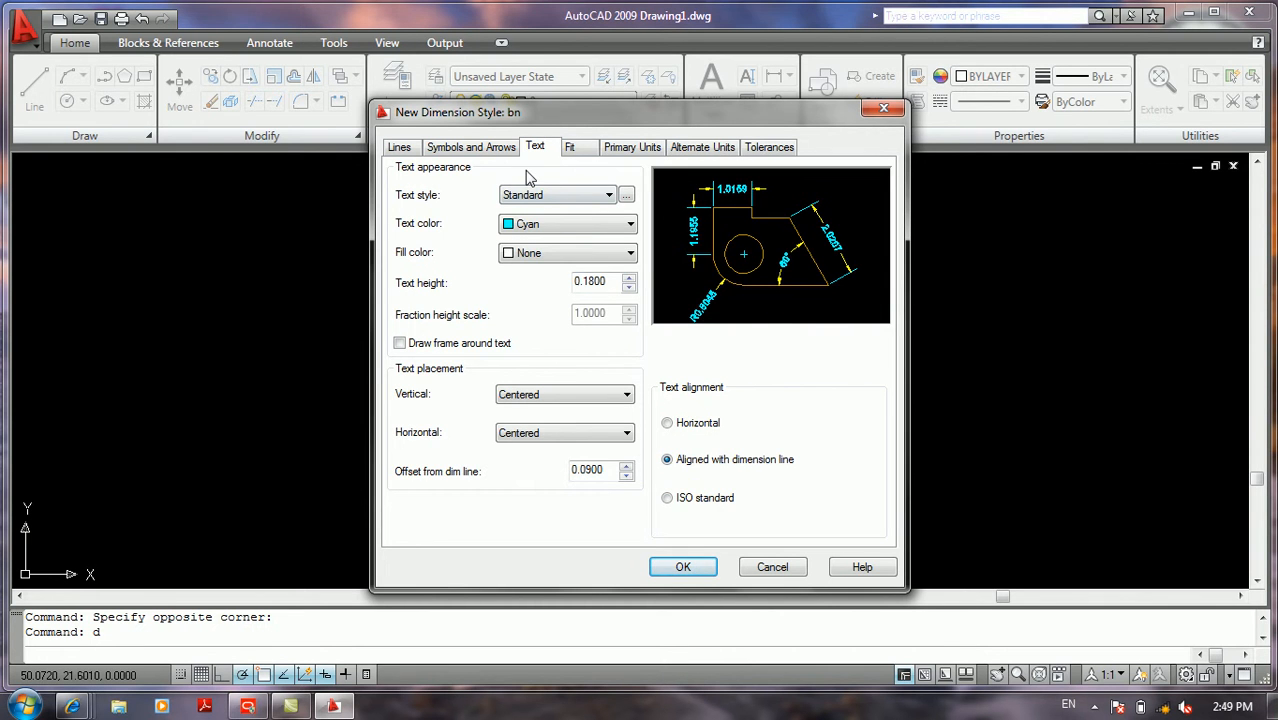
Step: Try each fit option from Arrows to Always keep text between ext lines, and switch arrow suppression on and off again
left_click(583, 153)
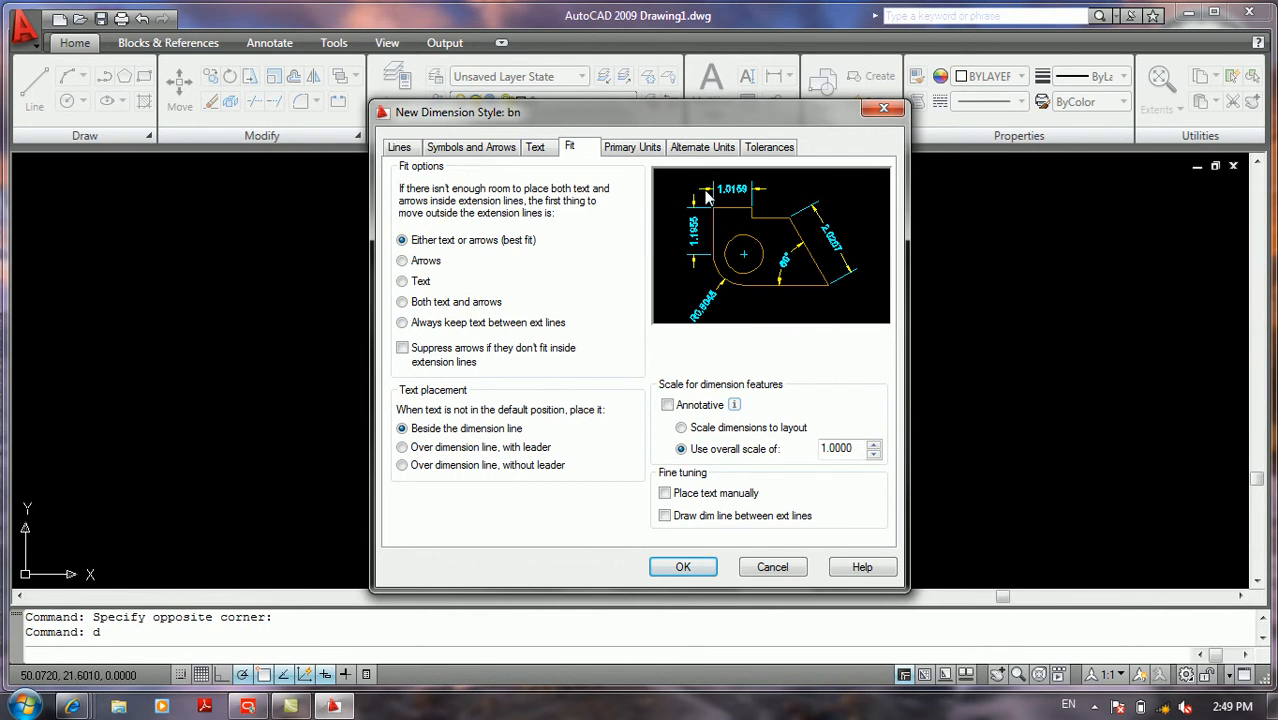
left_click(424, 261)
left_click(402, 281)
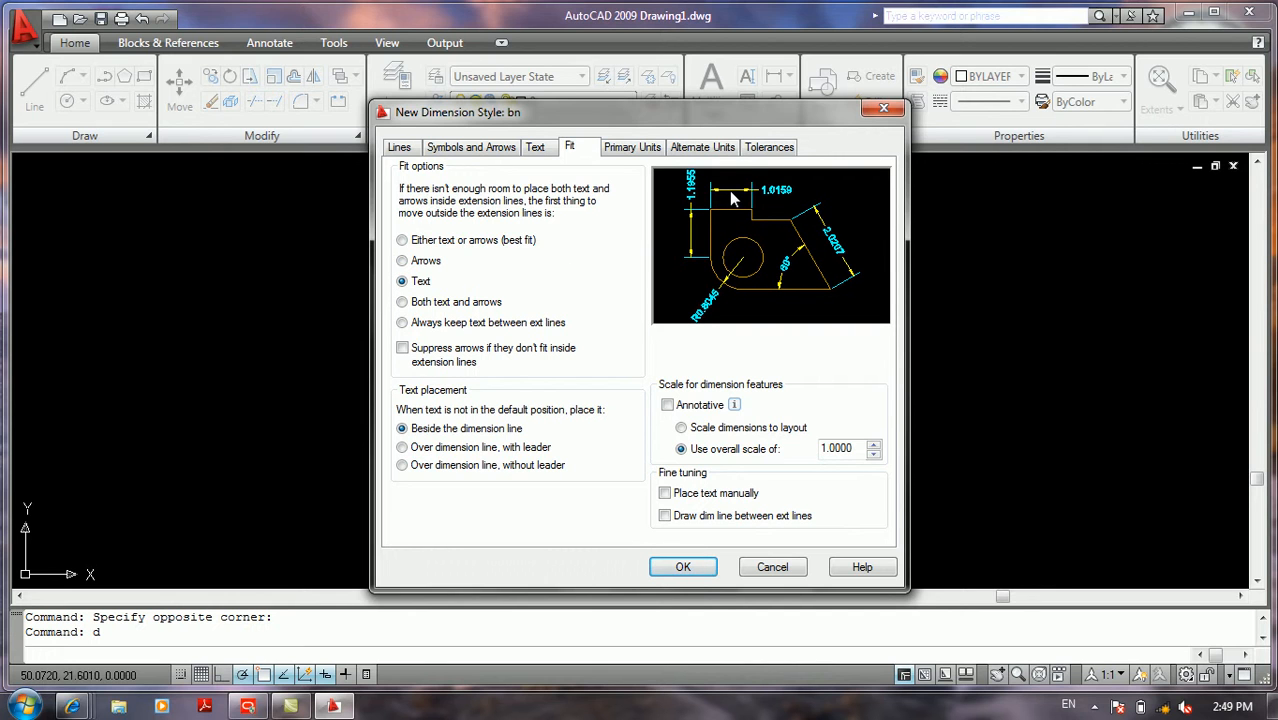
left_click(441, 309)
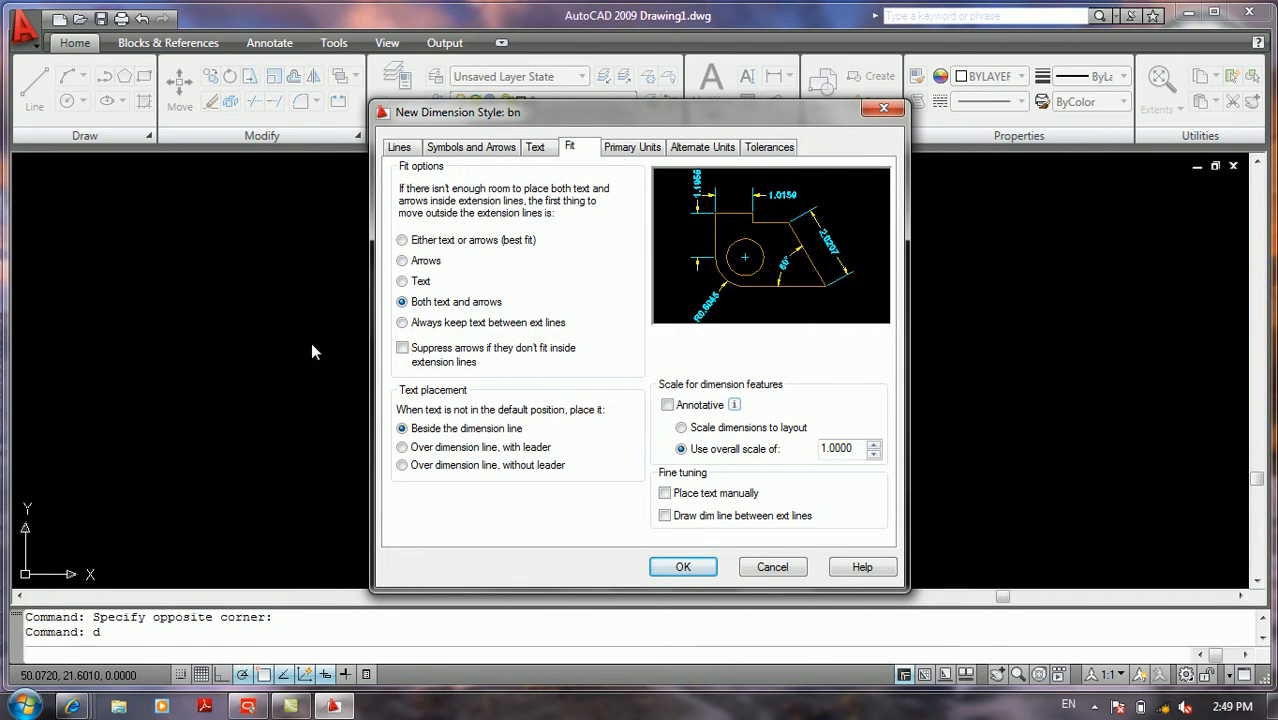
left_click(410, 323)
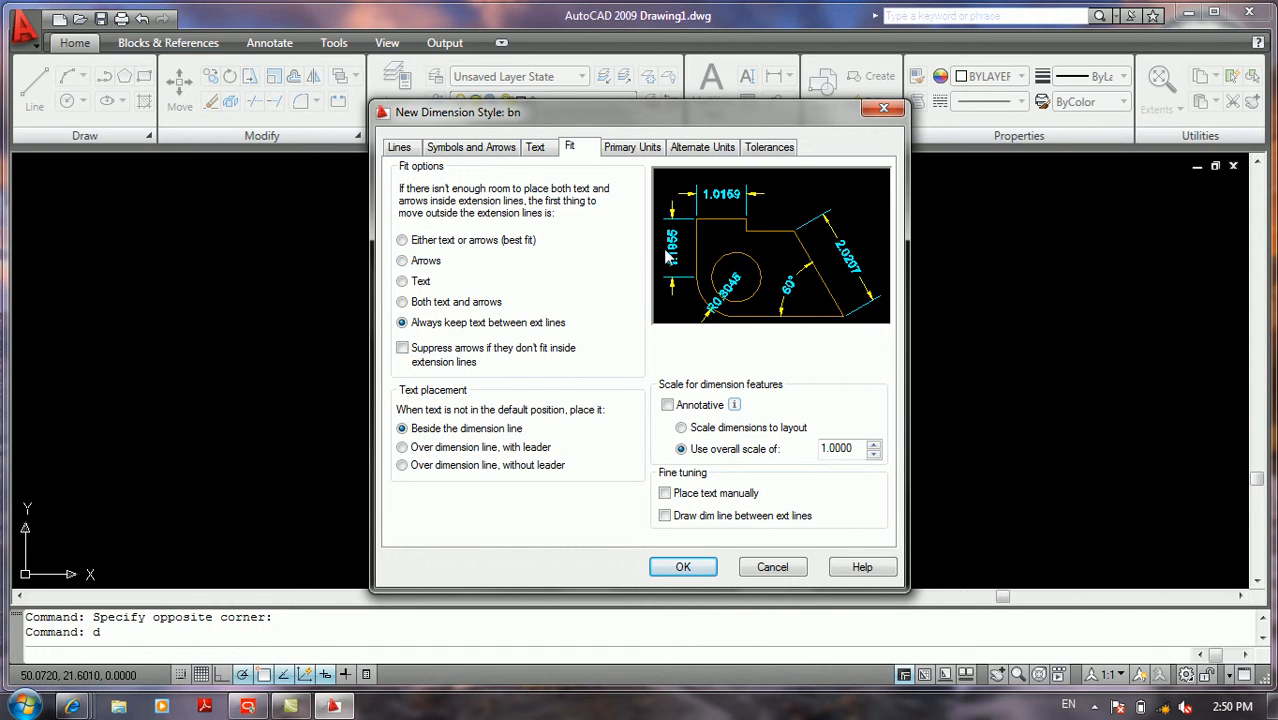
left_click(403, 350)
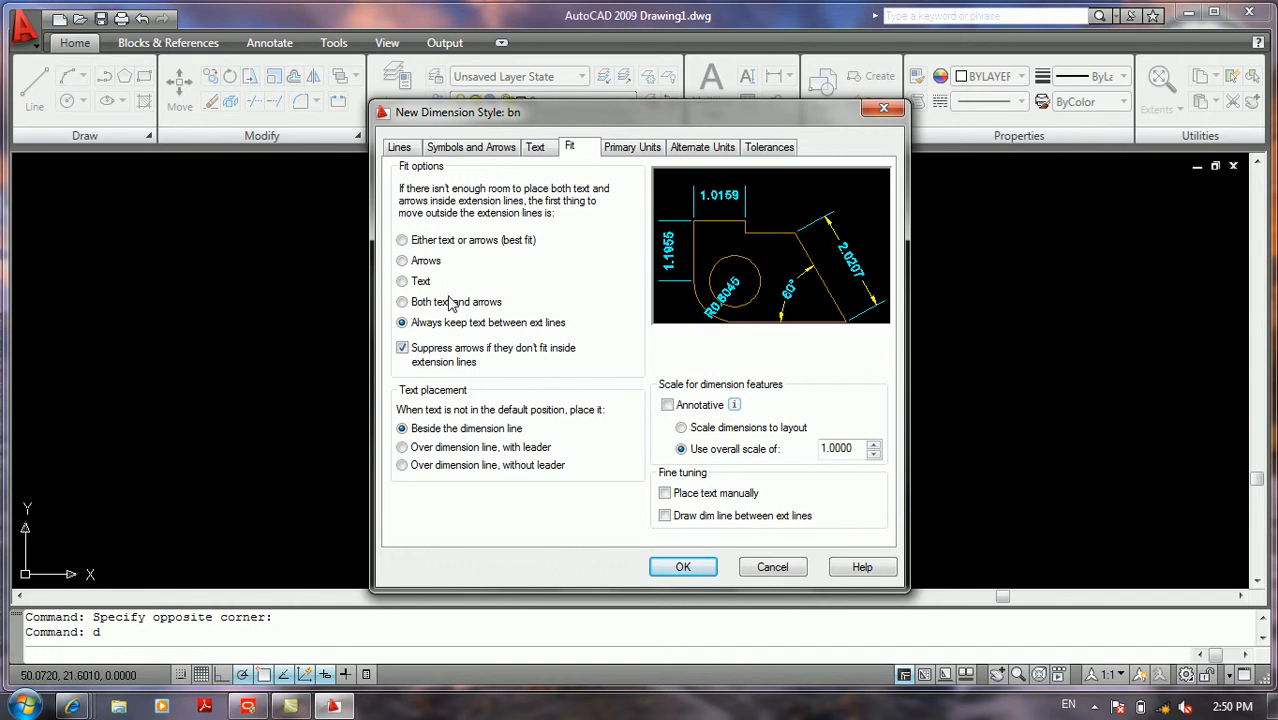
left_click(420, 353)
Step: Compare the Arrows and Text fit options again, and set Text as the first thing to move outside the extension lines
left_click(418, 262)
left_click(414, 283)
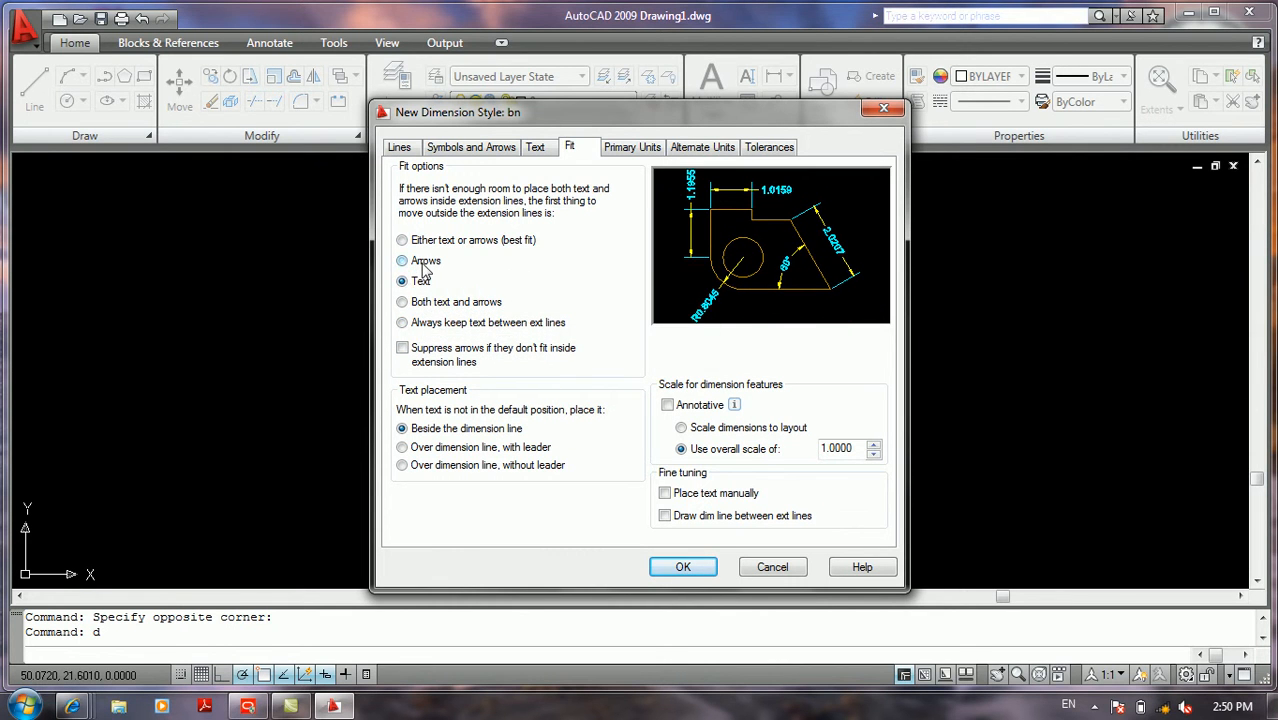
left_click(424, 263)
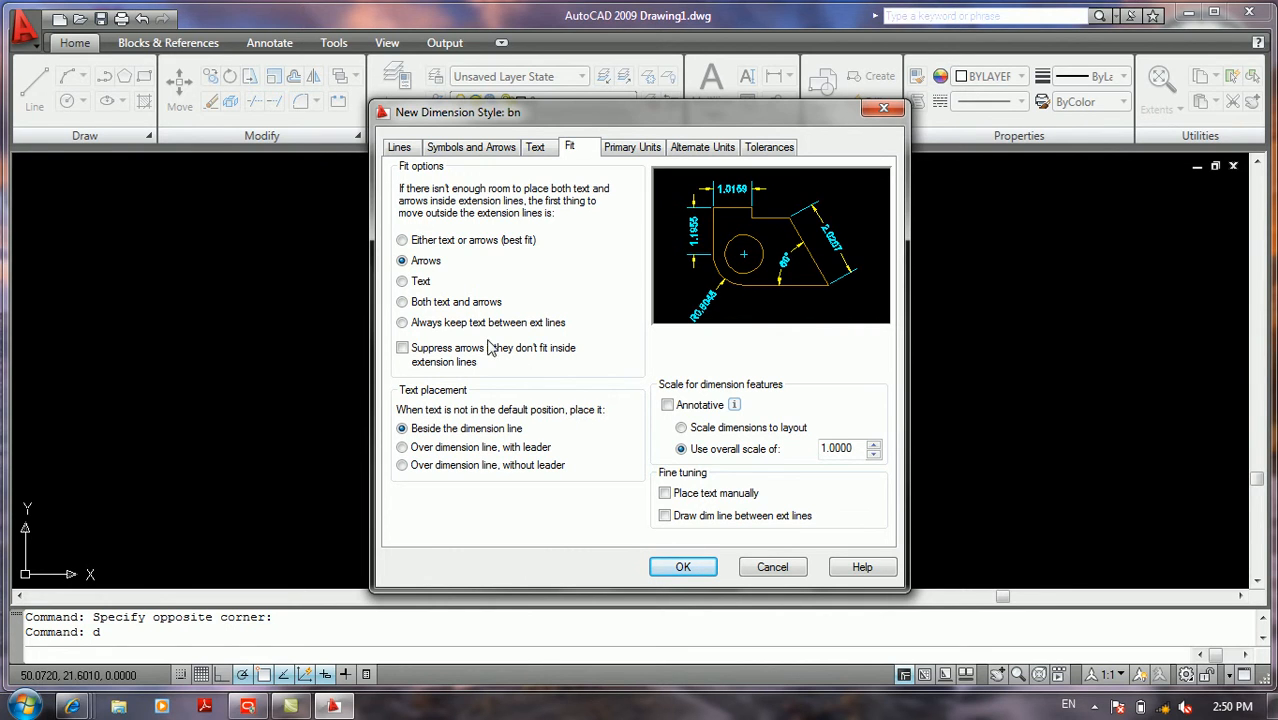
left_click(402, 283)
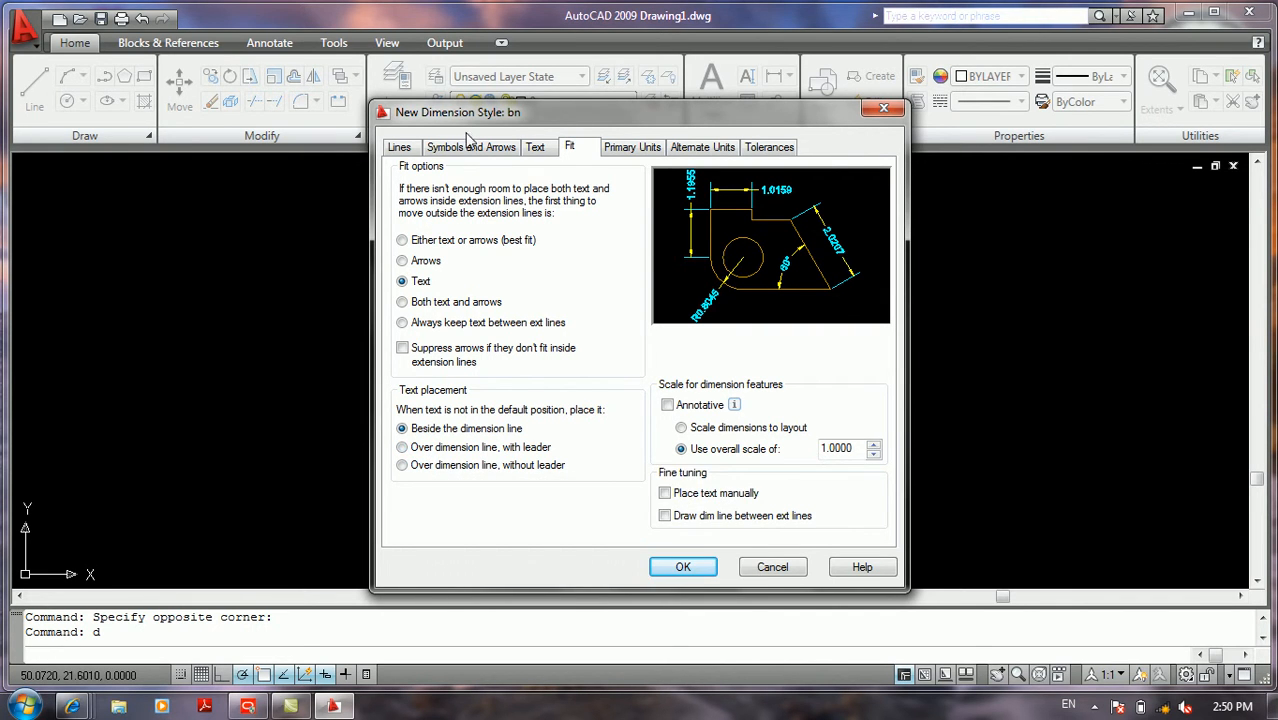
Step: Try placing non-default text over the dimension line with and without leader, and return it to Beside the dimension line
left_click(420, 447)
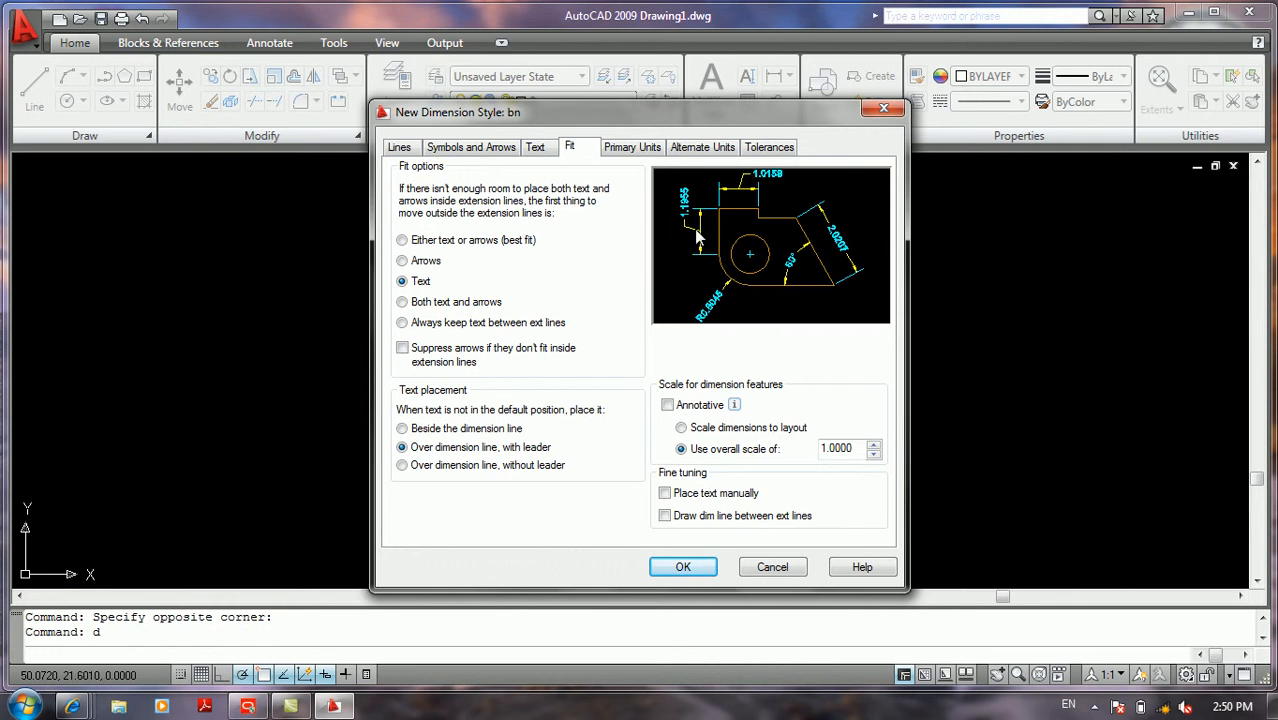
left_click(427, 467)
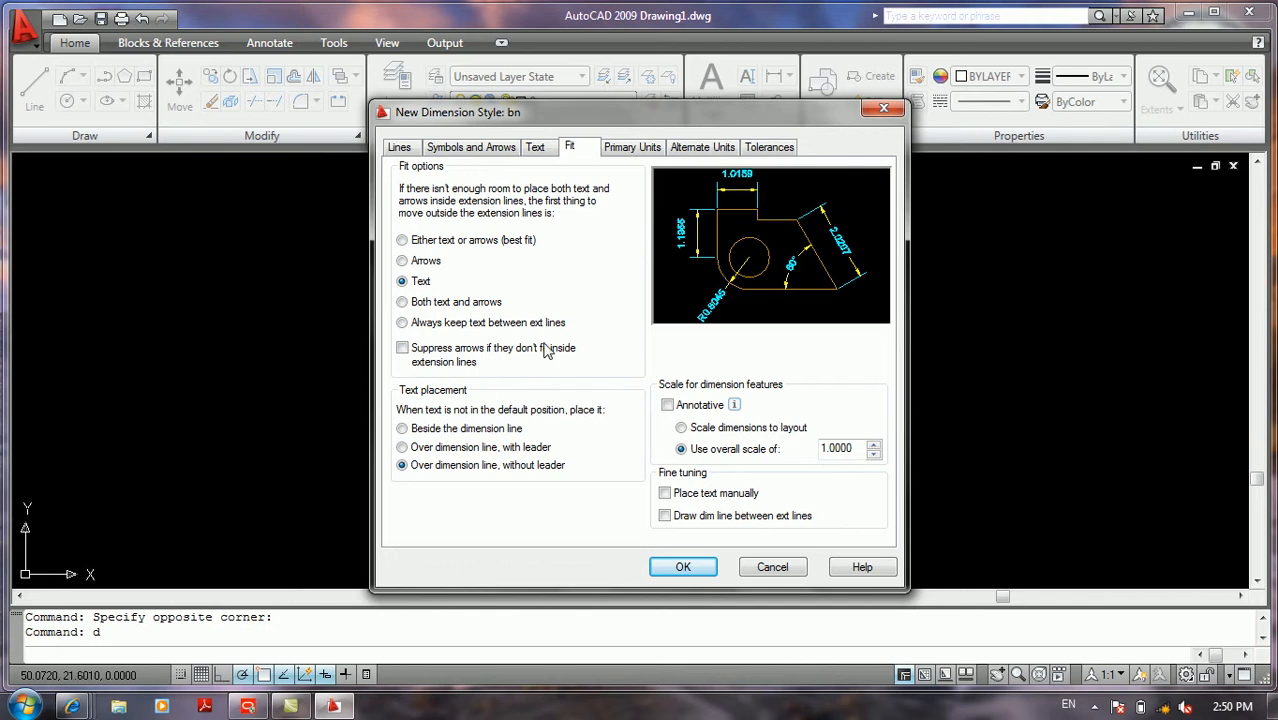
left_click(445, 430)
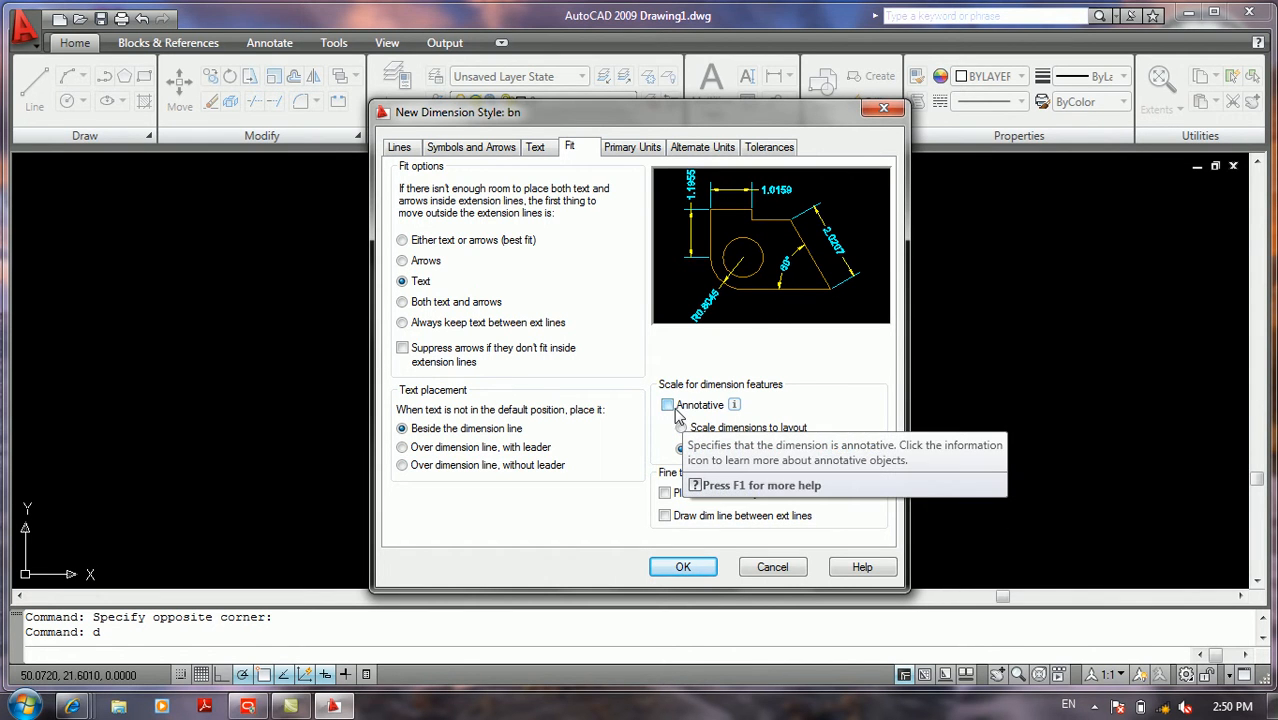
Step: Try the Annotative and Scale dimensions to layout options for dimension features, and return to Use overall scale of
left_click(668, 406)
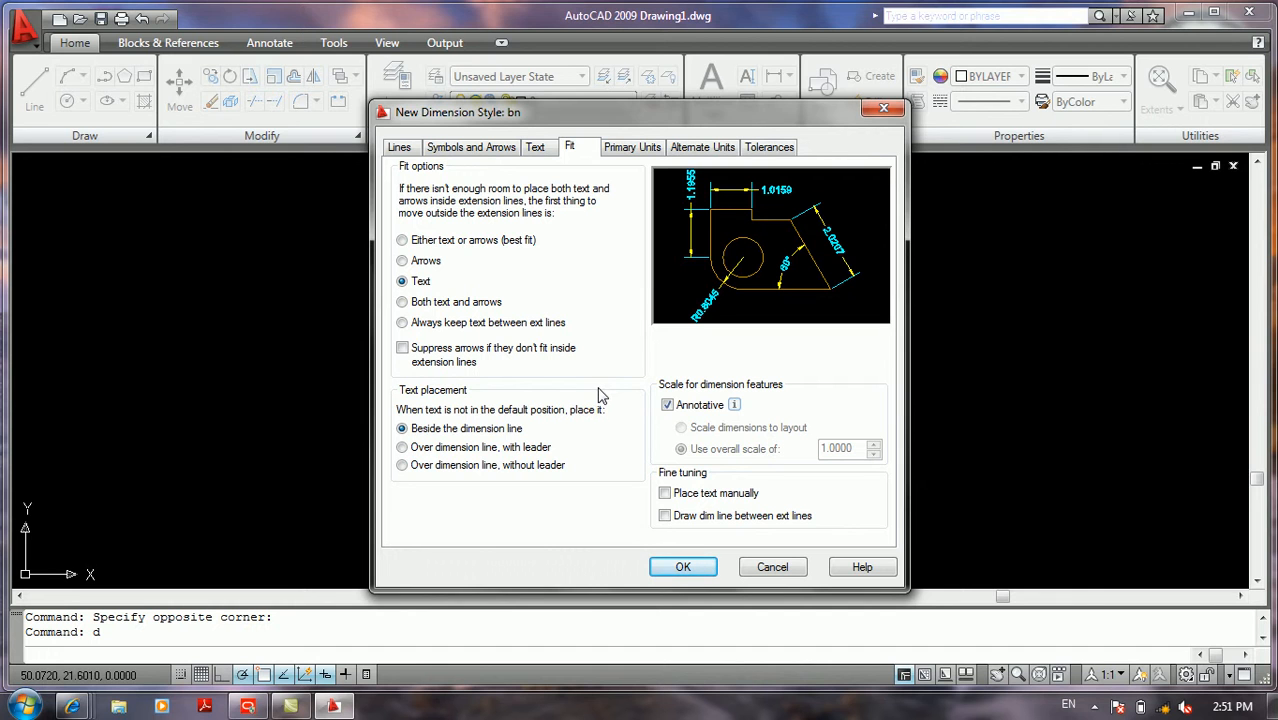
left_click(678, 405)
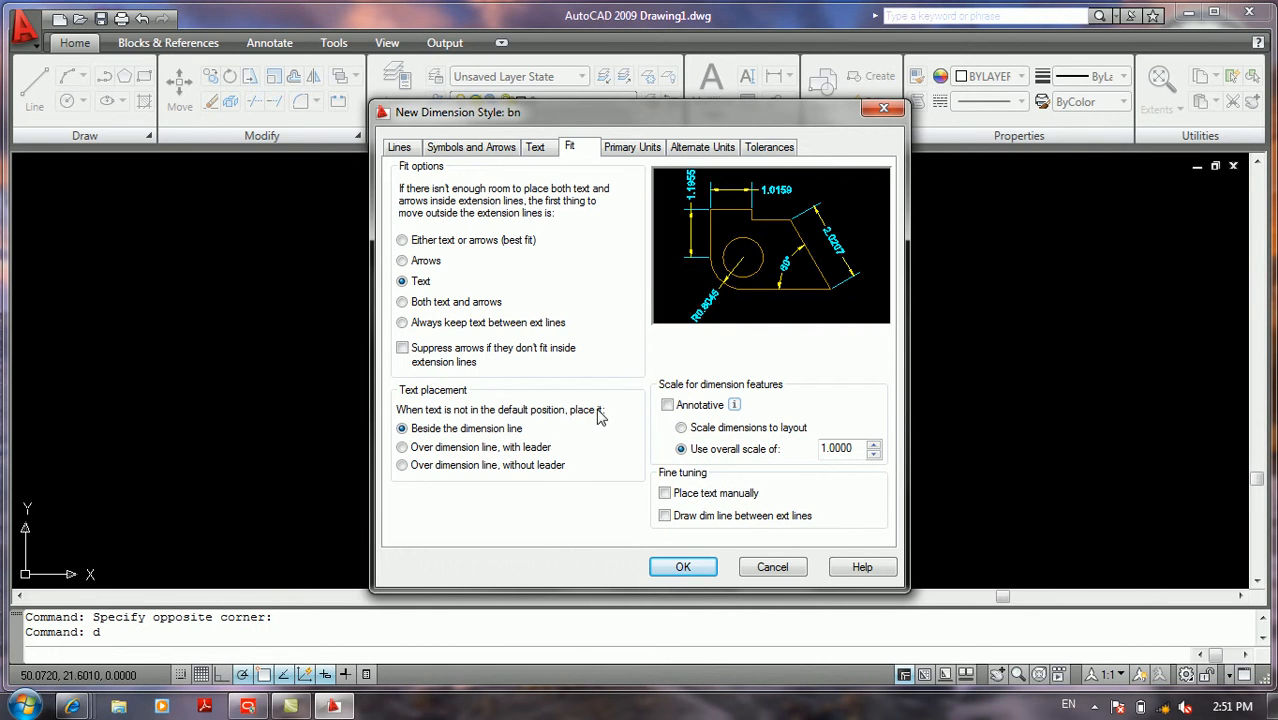
left_click(694, 436)
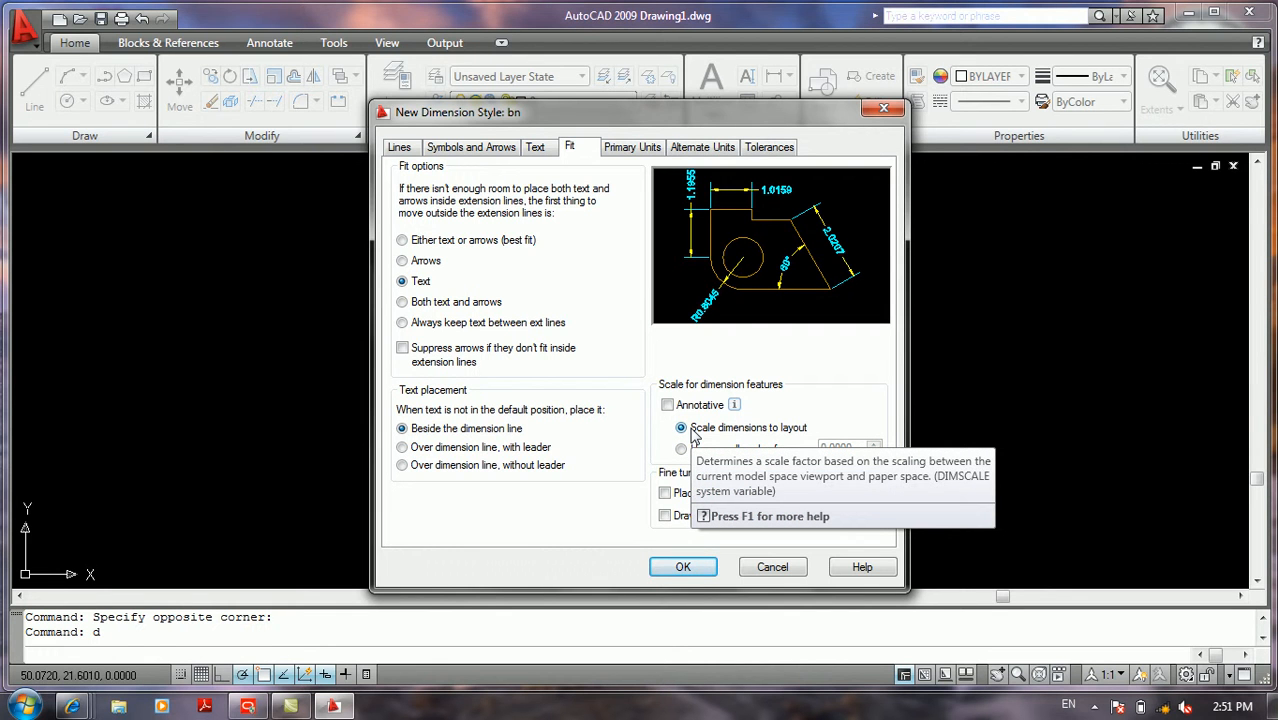
left_click(682, 450)
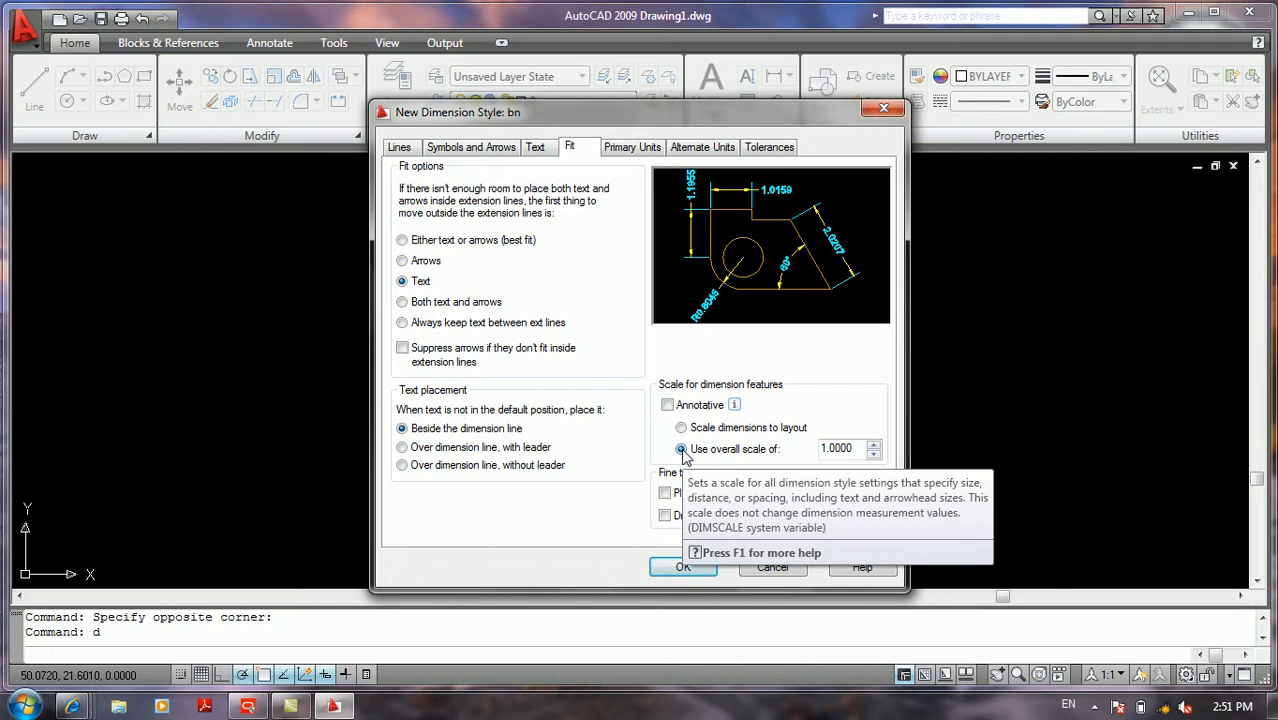
double_click(854, 448)
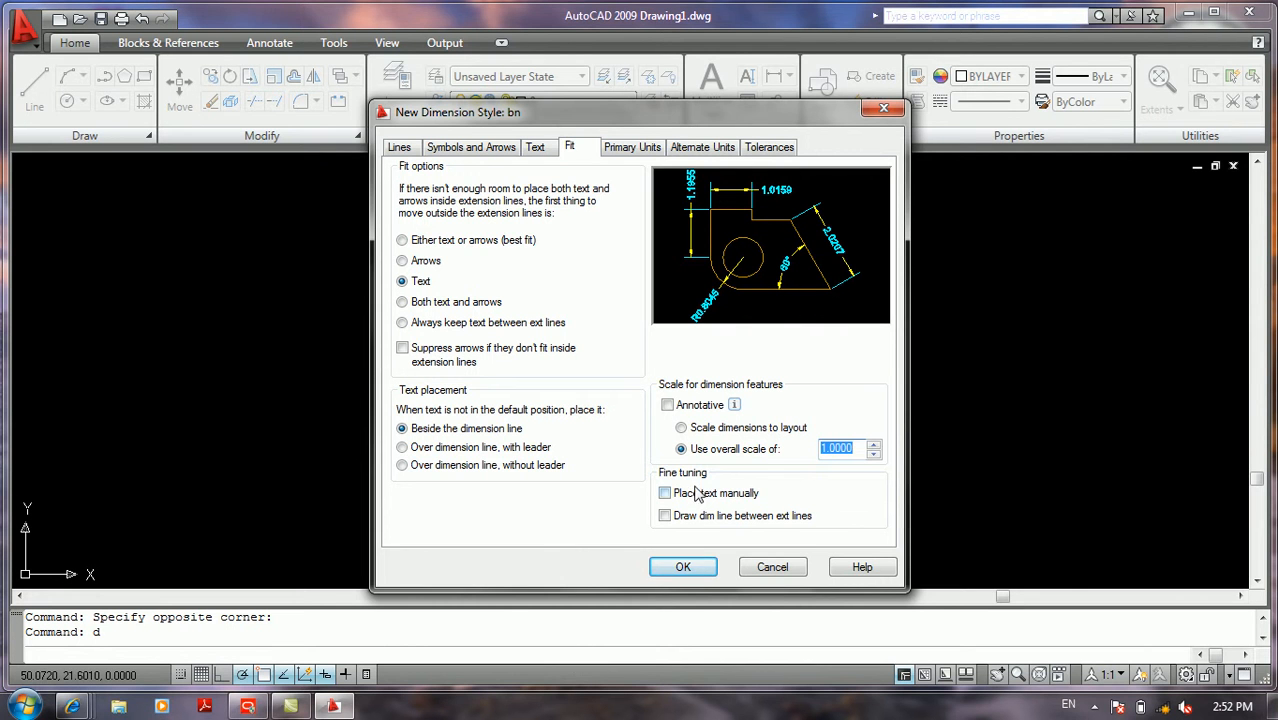
Step: Go through the two over-dimension-line text placements once more, and restore Beside the dimension line
left_click(456, 450)
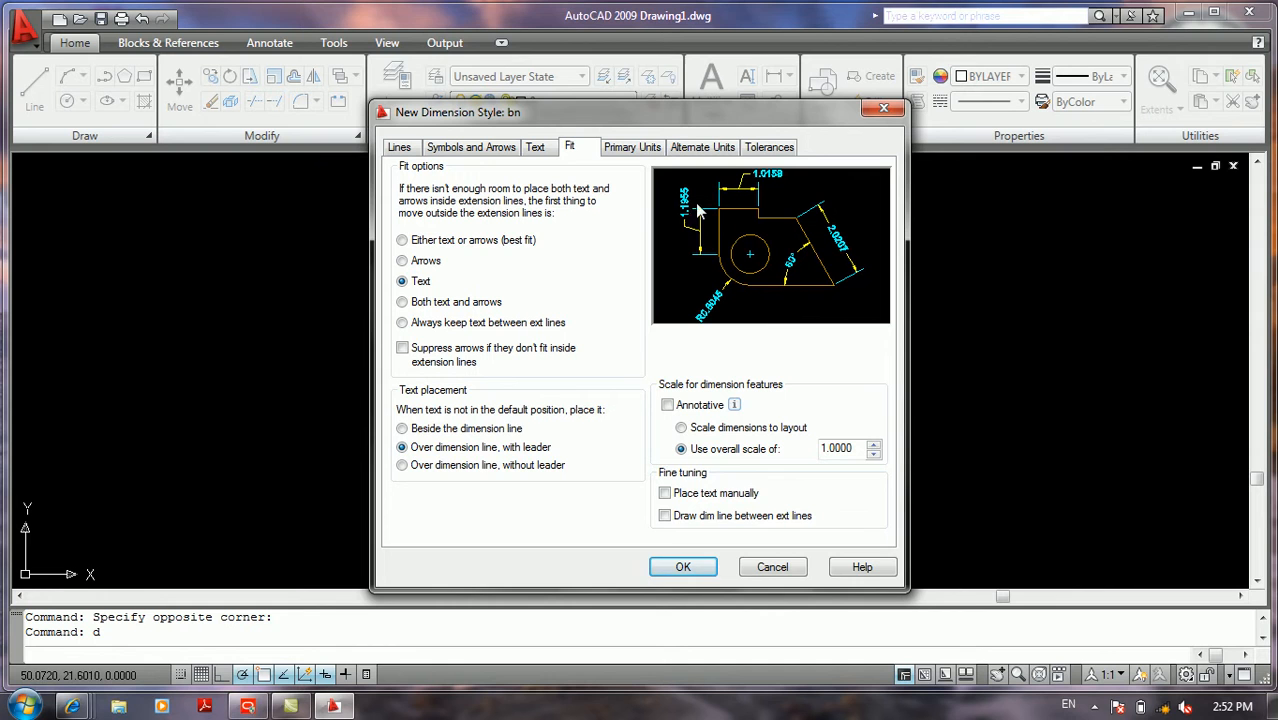
left_click(488, 466)
left_click(472, 428)
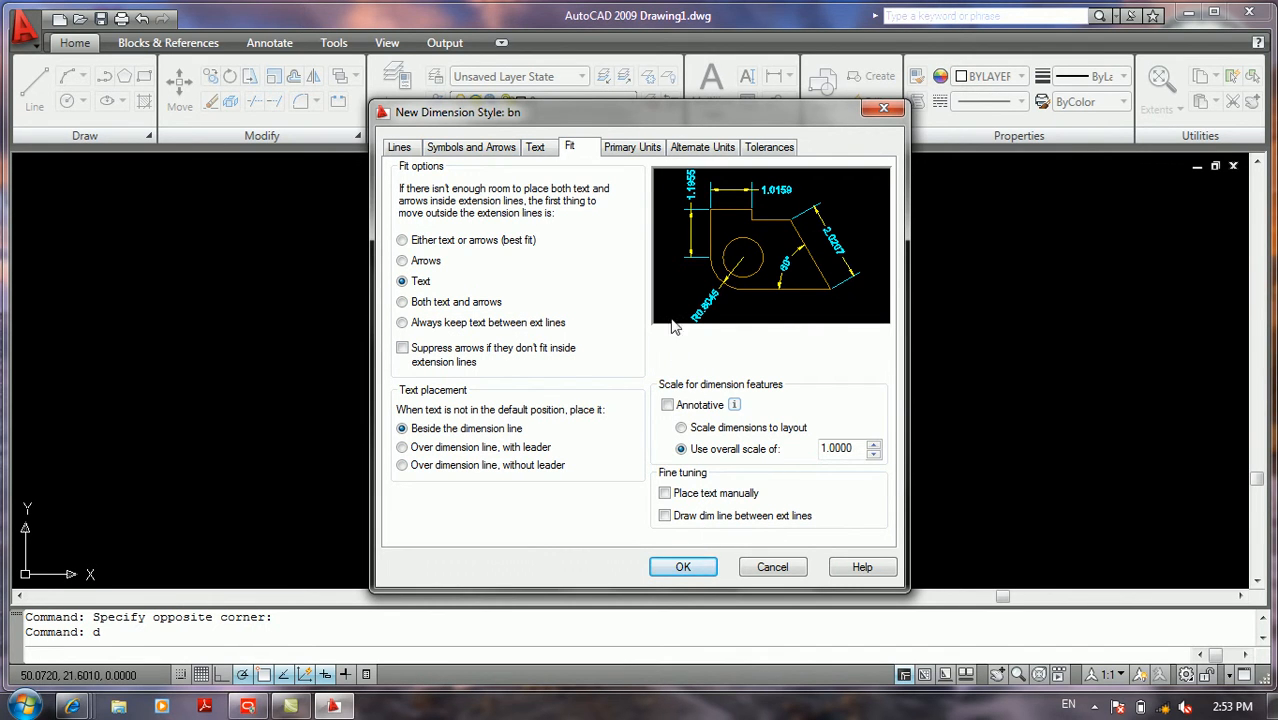
Step: Review the unit formats for the primary linear dimensions, keep Decimal, and set the precision to 0.00
left_click(627, 150)
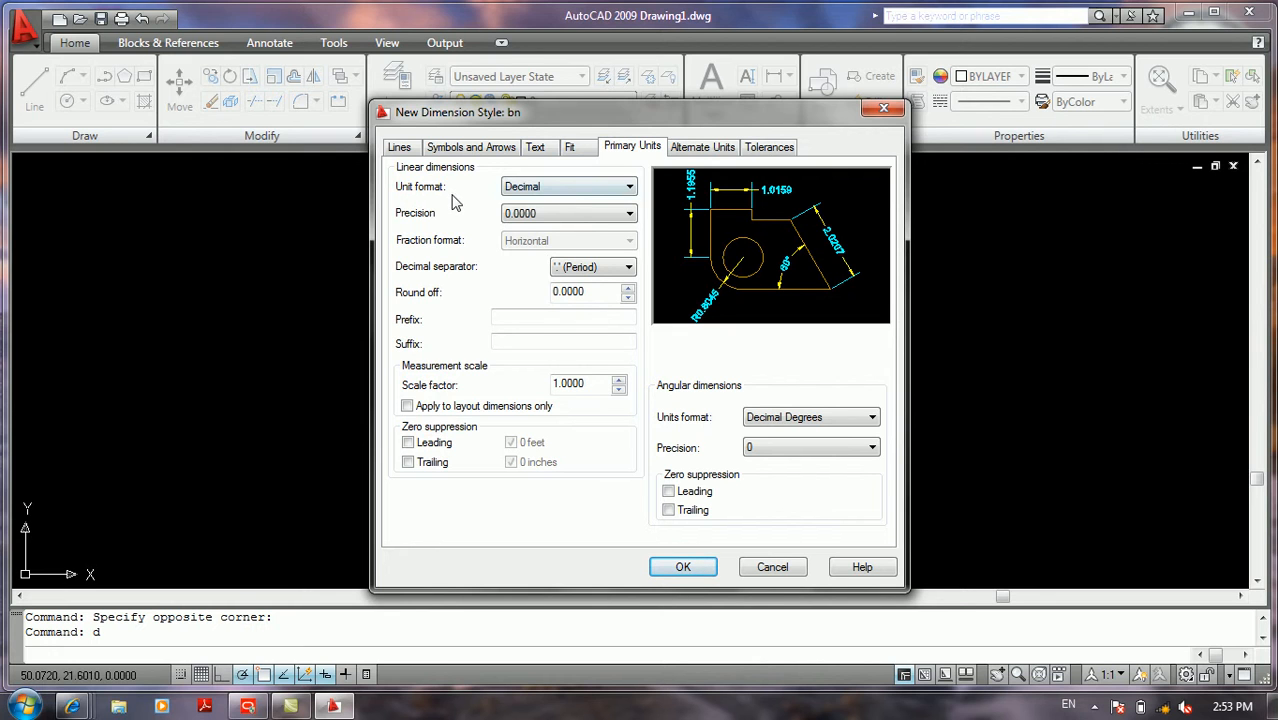
left_click(561, 192)
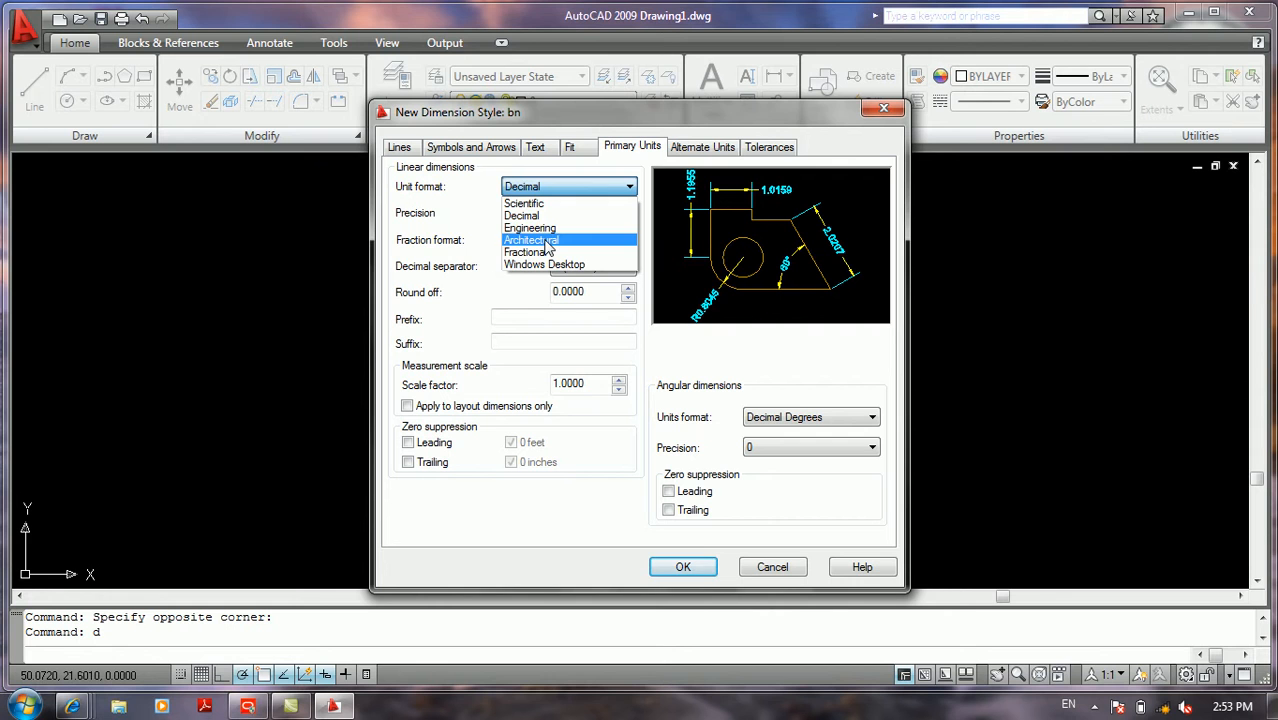
left_click(550, 193)
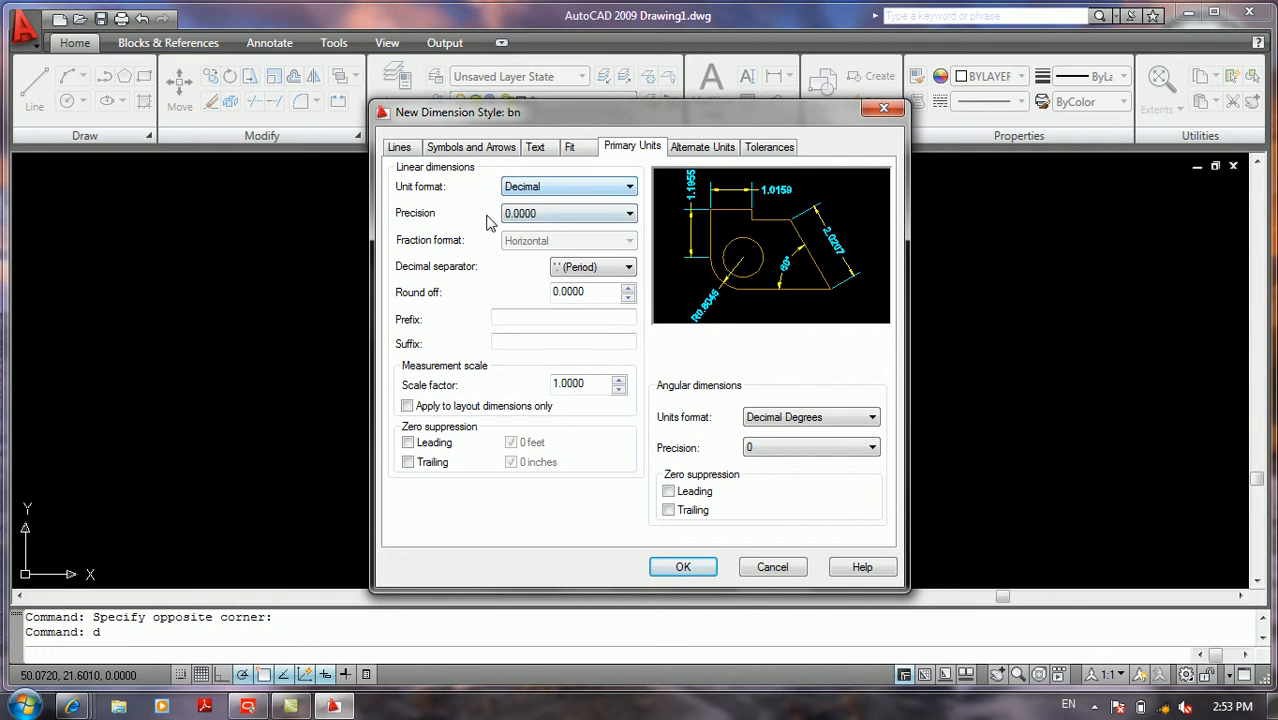
left_click(575, 220)
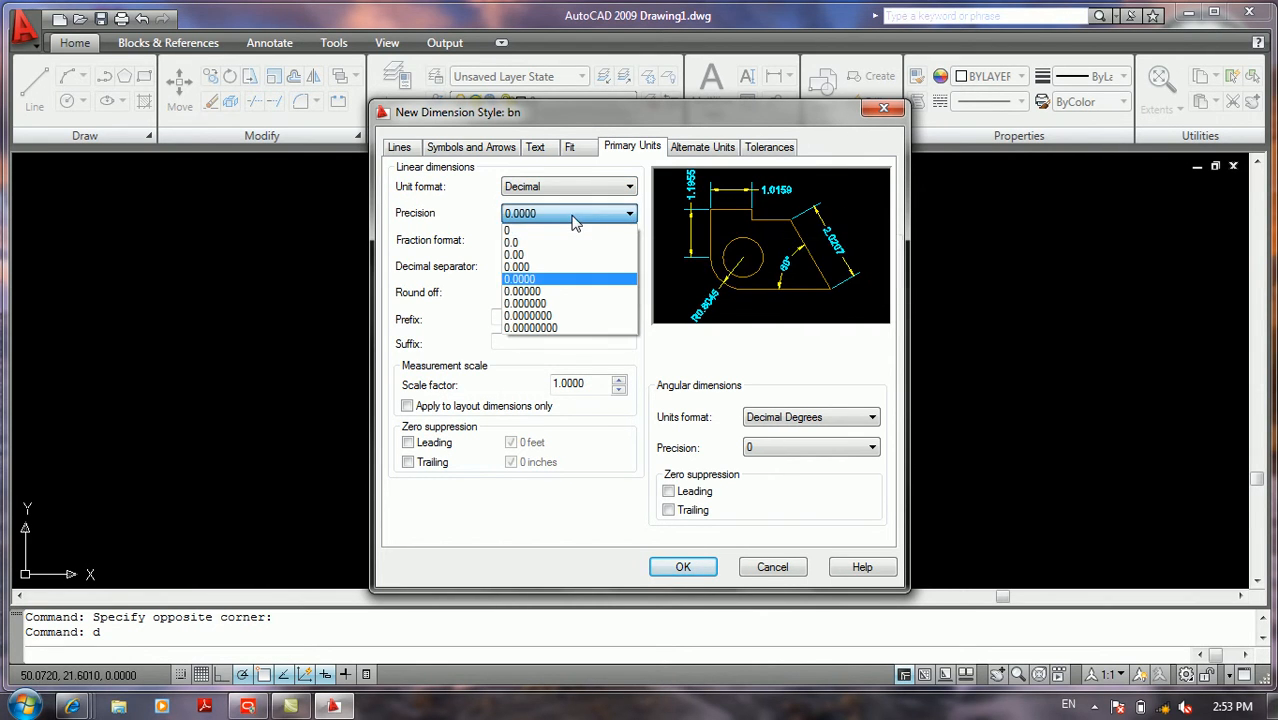
left_click(568, 254)
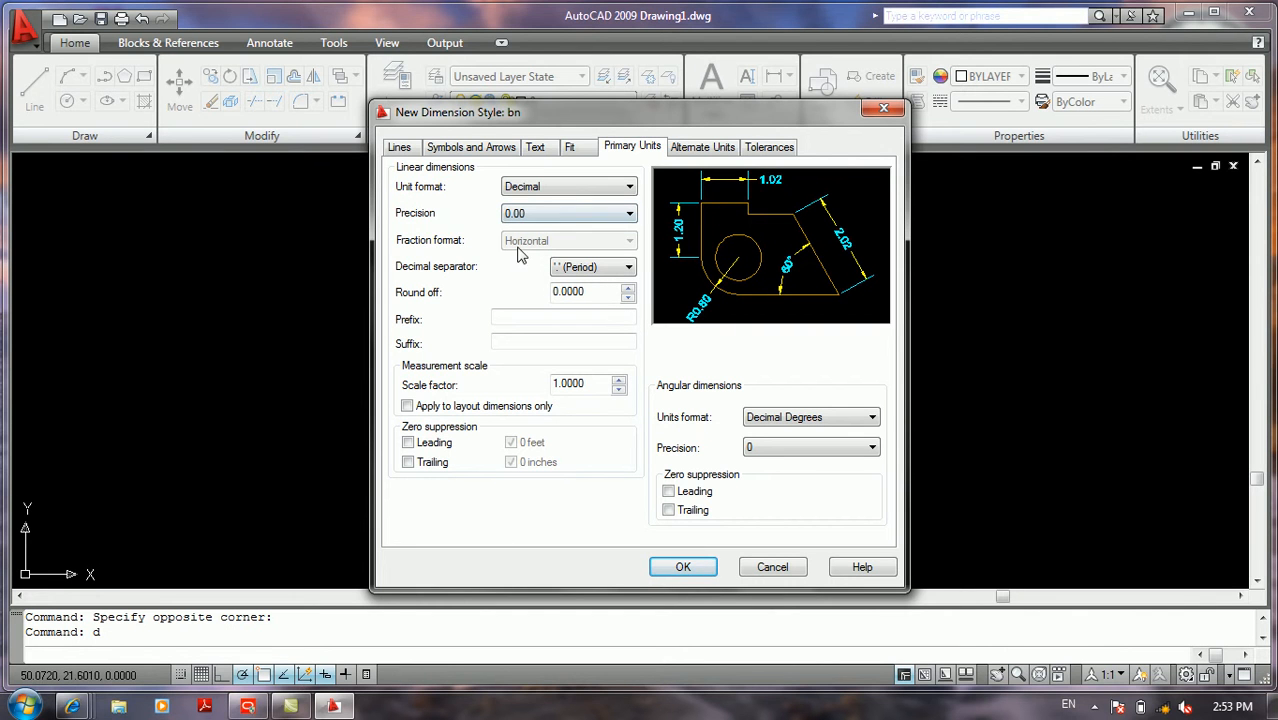
Step: Set the linear unit format to Fractional, try the Diagonal fraction format, and set the fraction format to Not Stacked
left_click(589, 190)
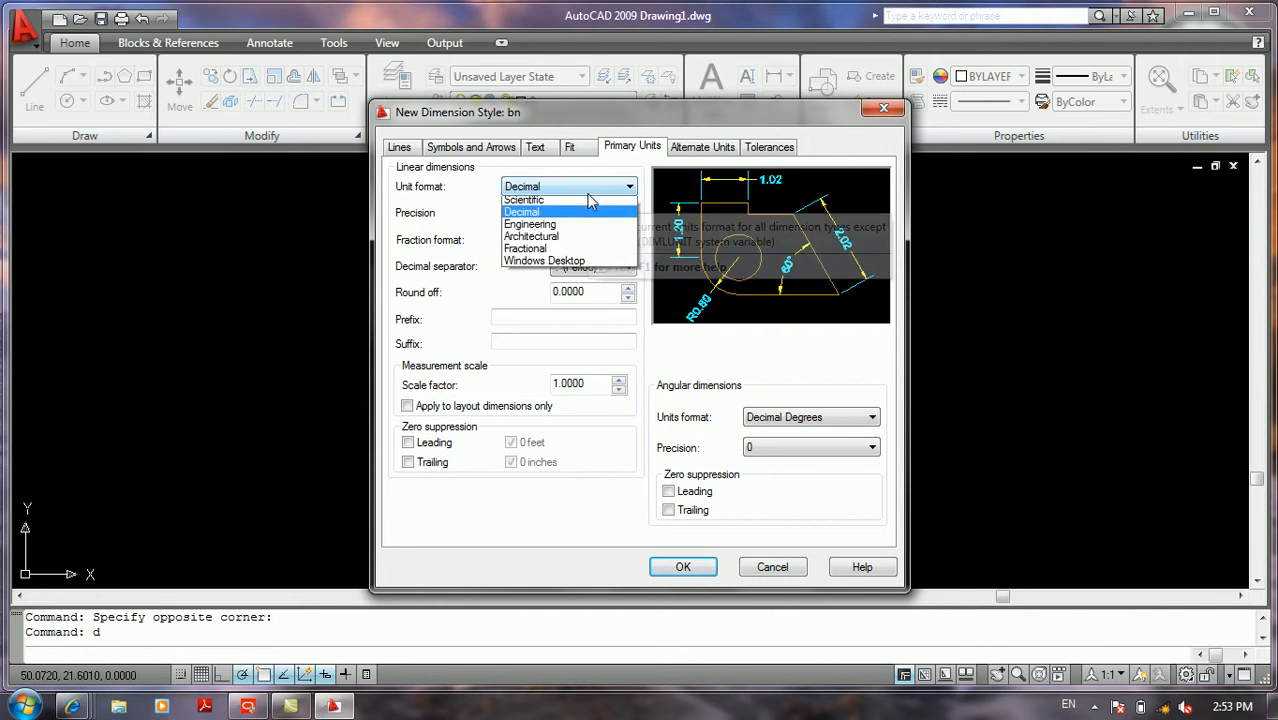
left_click(553, 250)
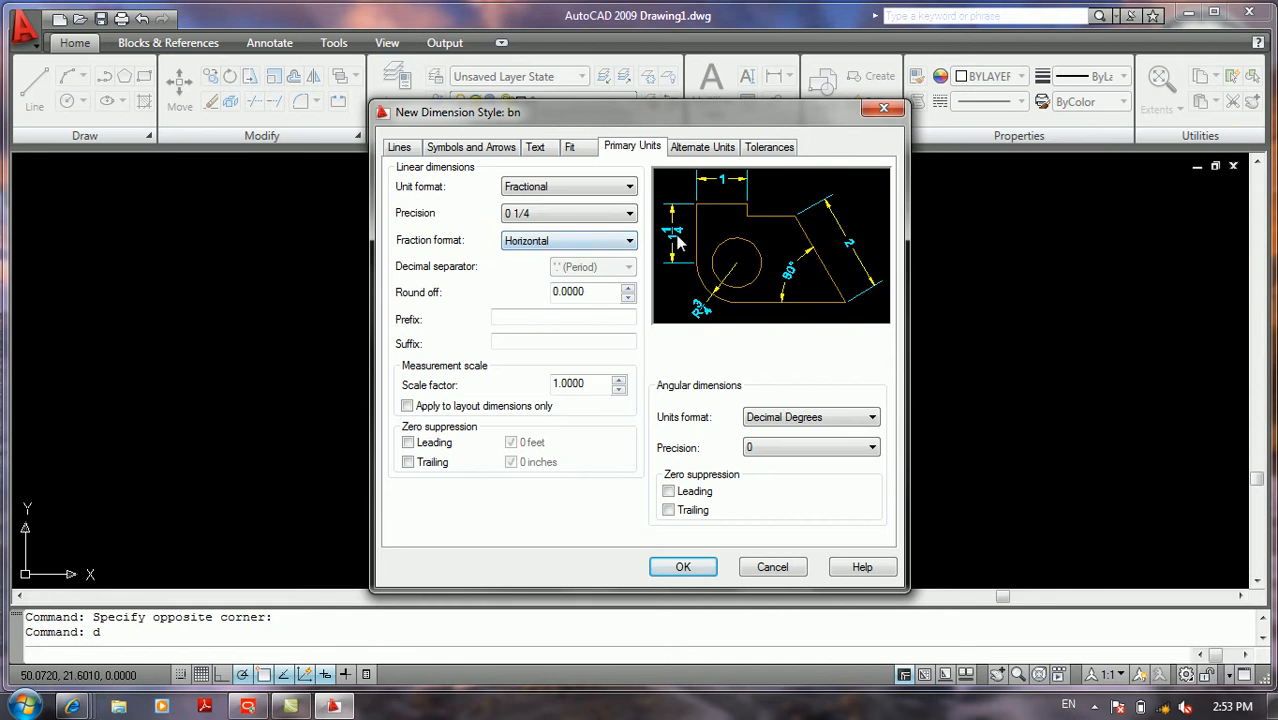
left_click(612, 244)
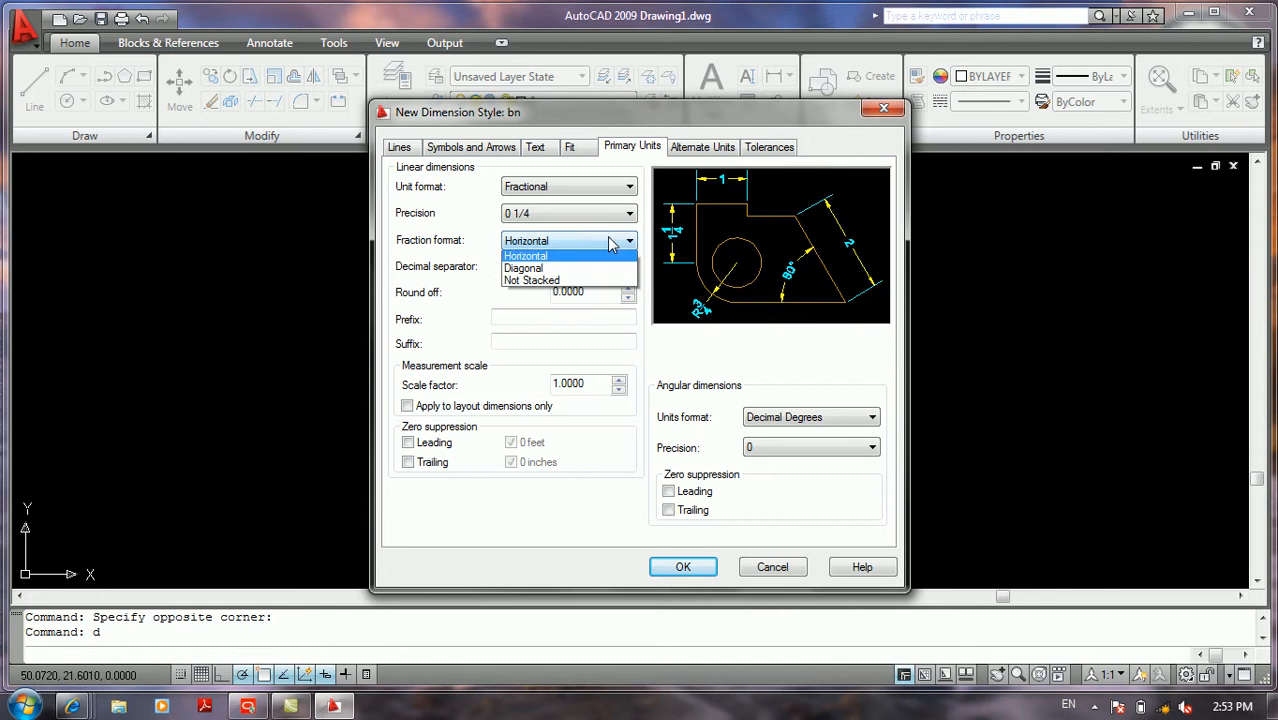
left_click(535, 268)
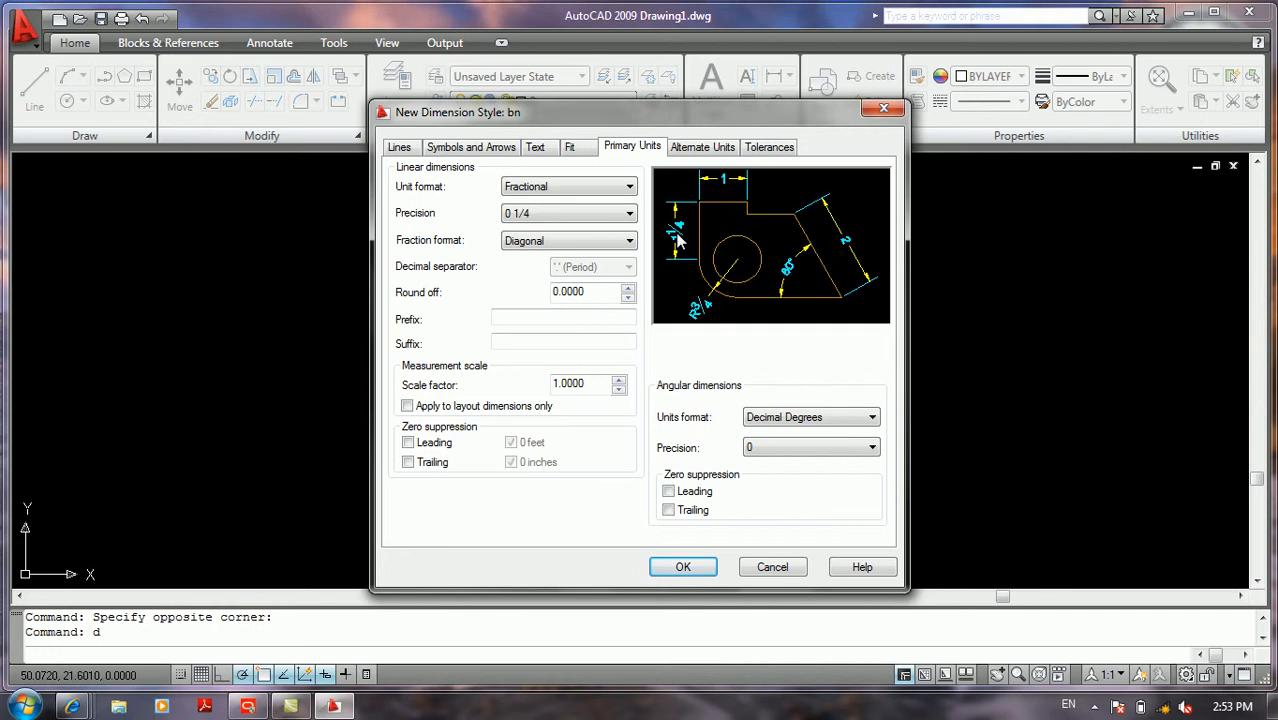
left_click(618, 243)
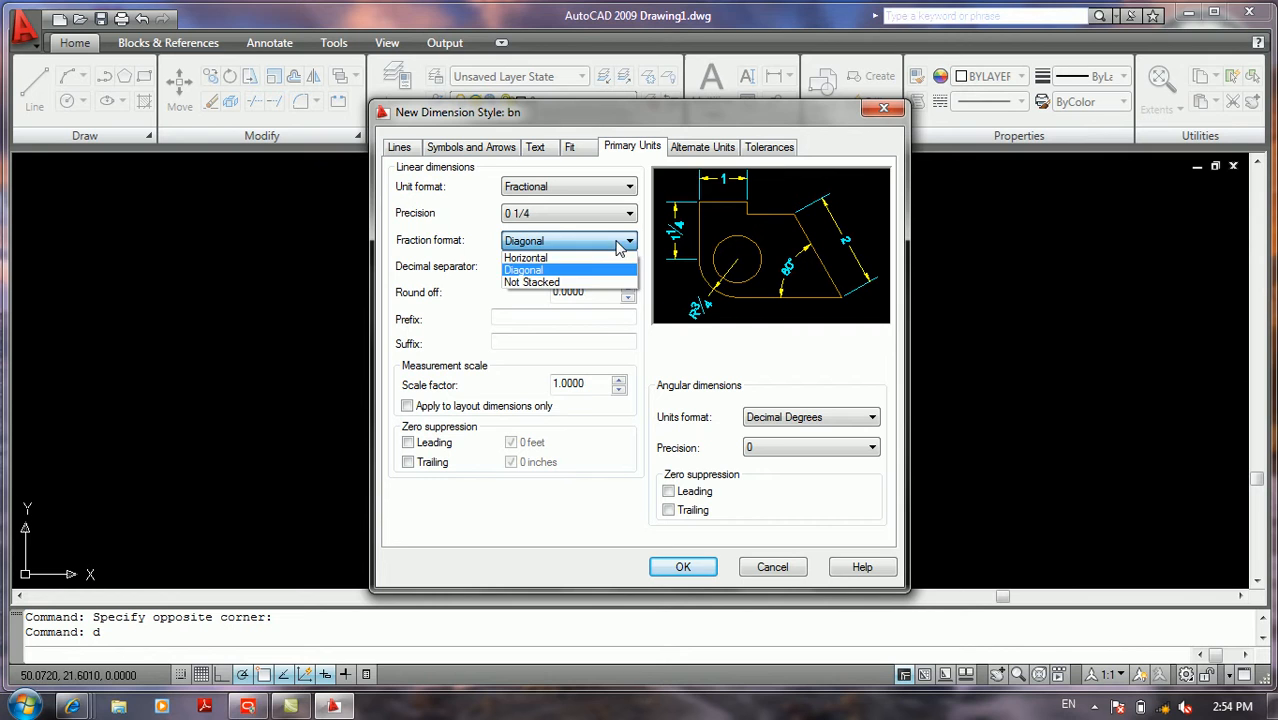
left_click(580, 283)
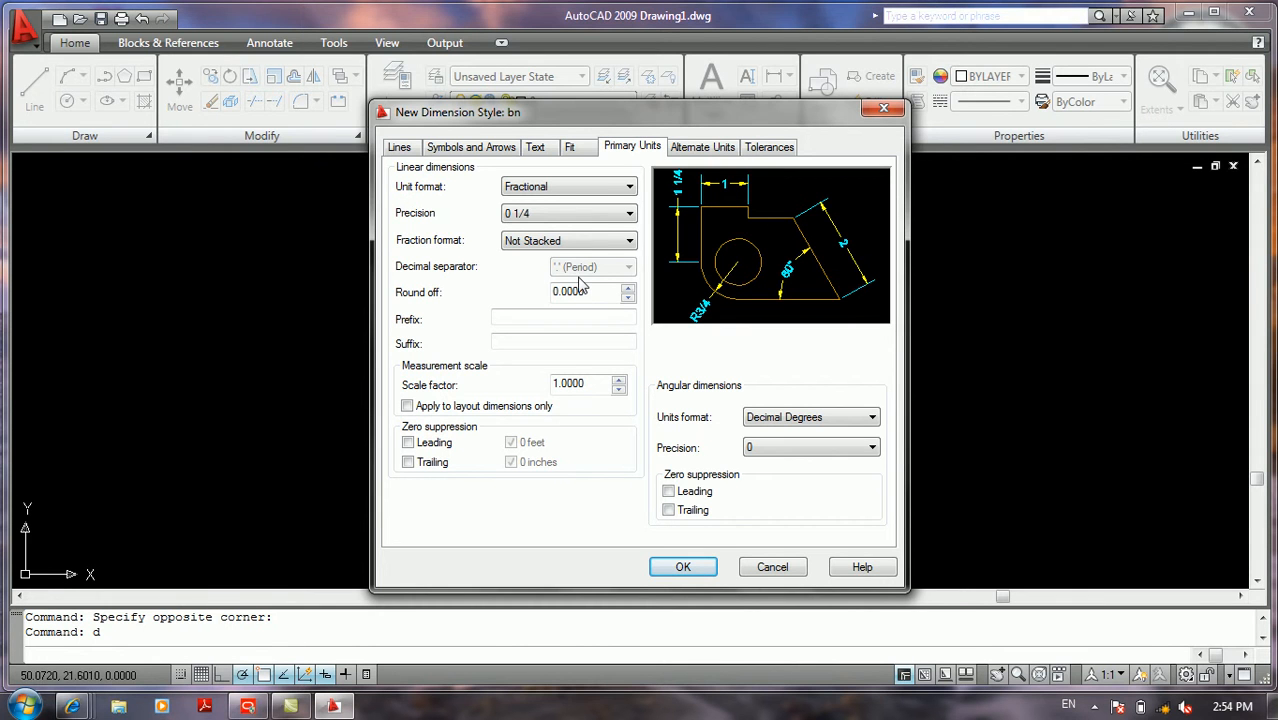
Step: Set the linear unit format to Decimal, try the Space and Comma decimal separators, and restore Period
left_click(588, 189)
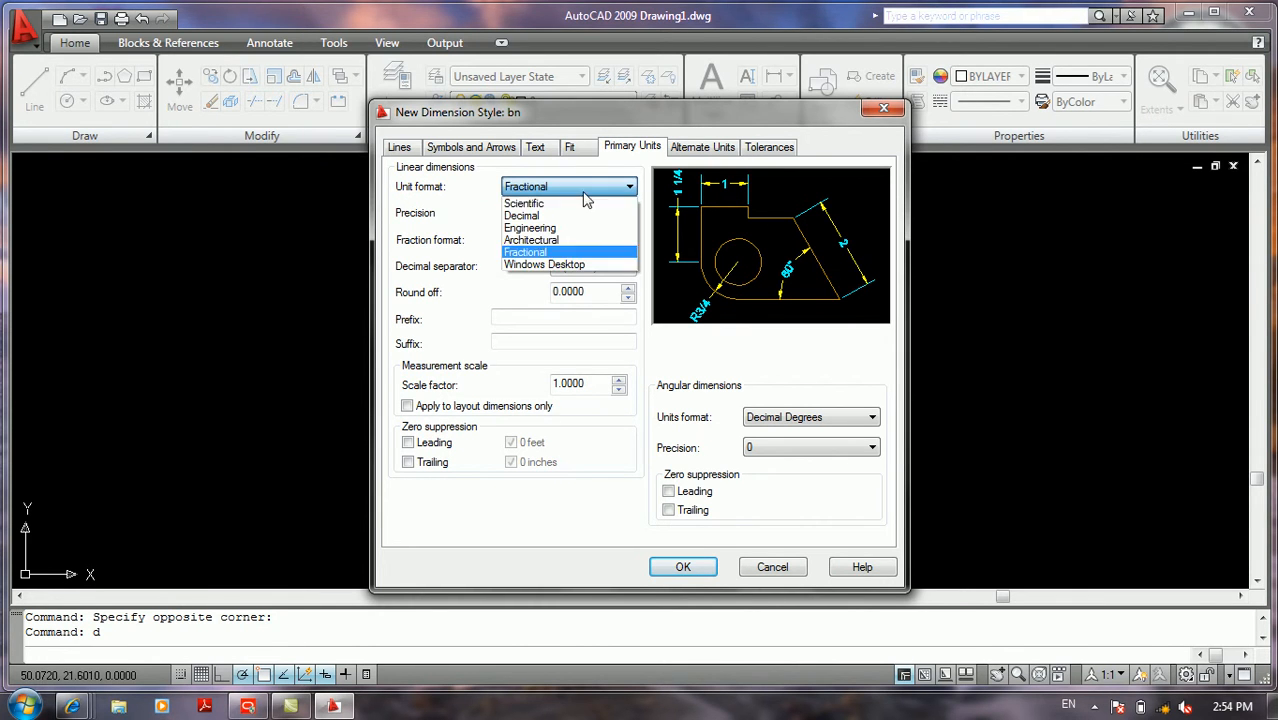
left_click(574, 216)
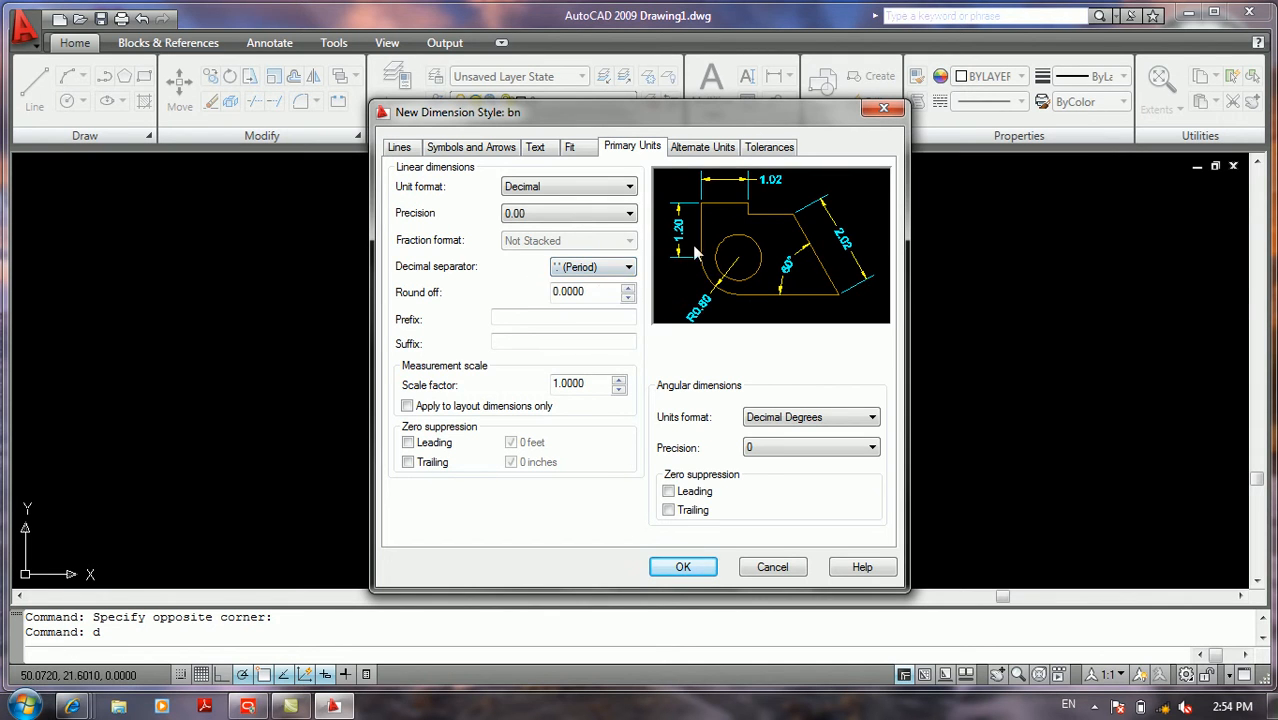
left_click(610, 266)
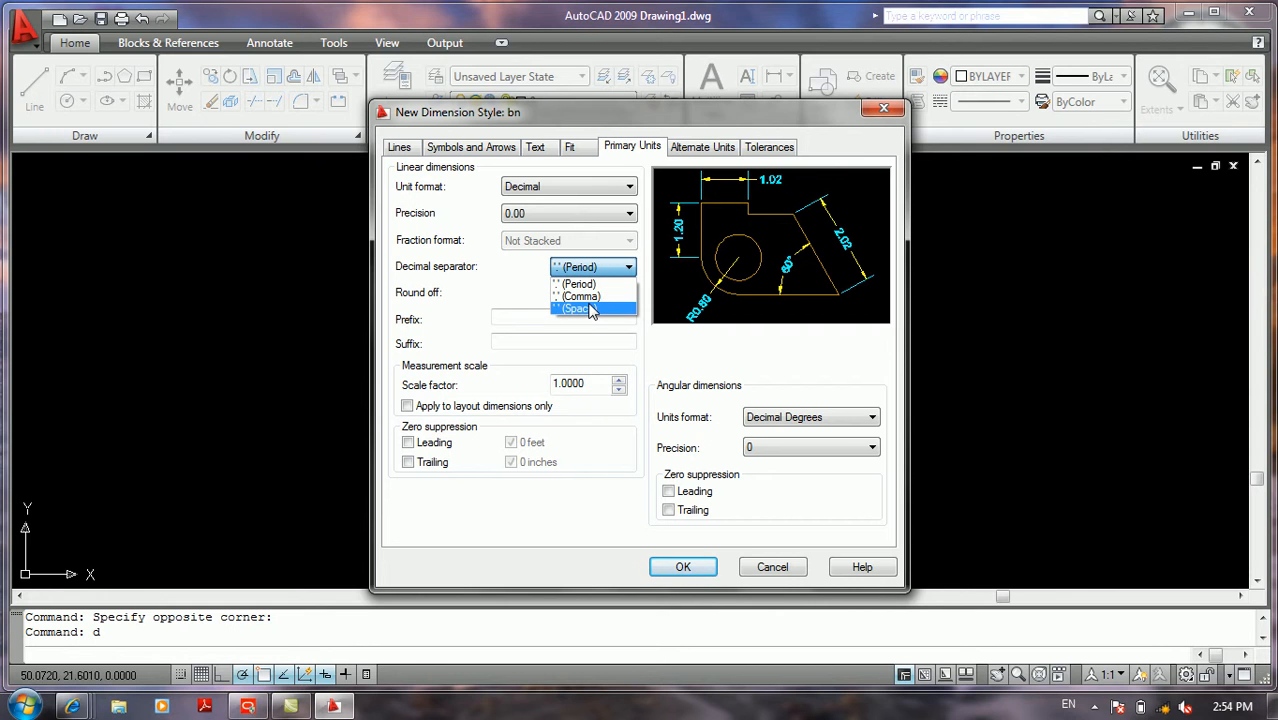
left_click(591, 309)
left_click(600, 266)
left_click(576, 297)
left_click(618, 268)
left_click(585, 286)
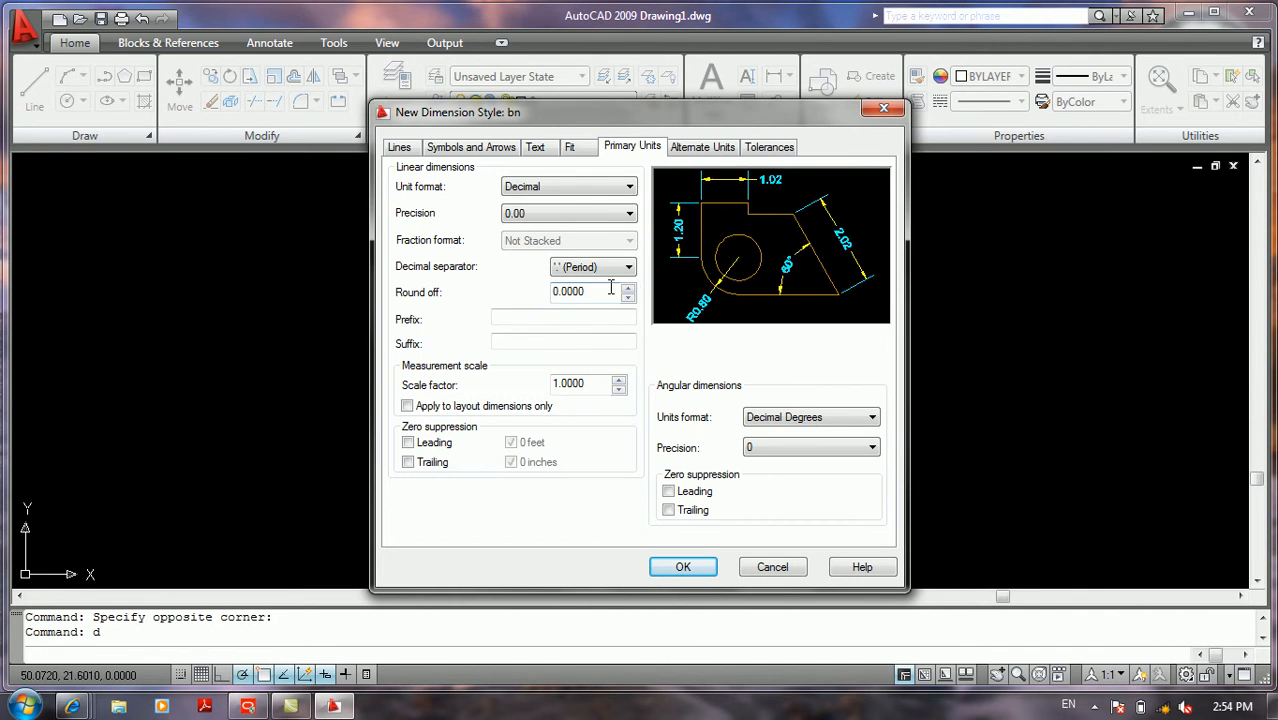
left_click_drag(568, 292, 594, 295)
double_click(590, 292)
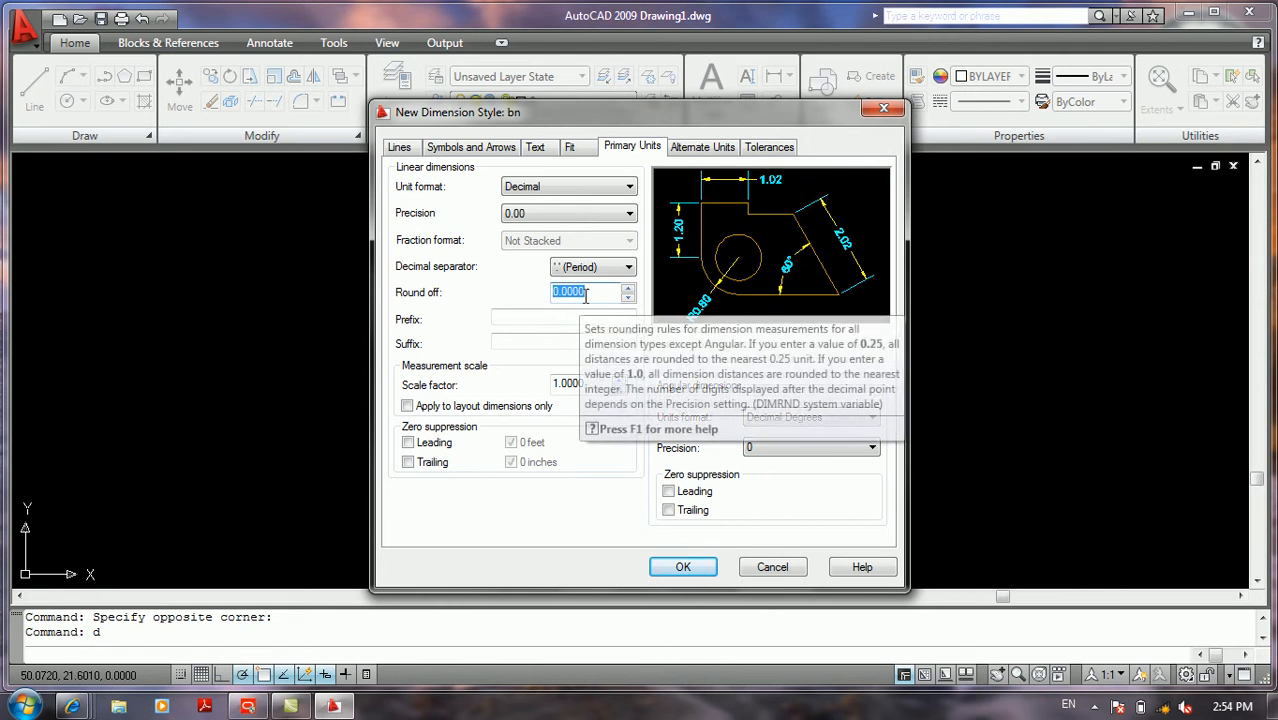
mouse_move(568, 292)
left_mouse_down()
mouse_move(593, 292)
mouse_move(550, 302)
left_mouse_up()
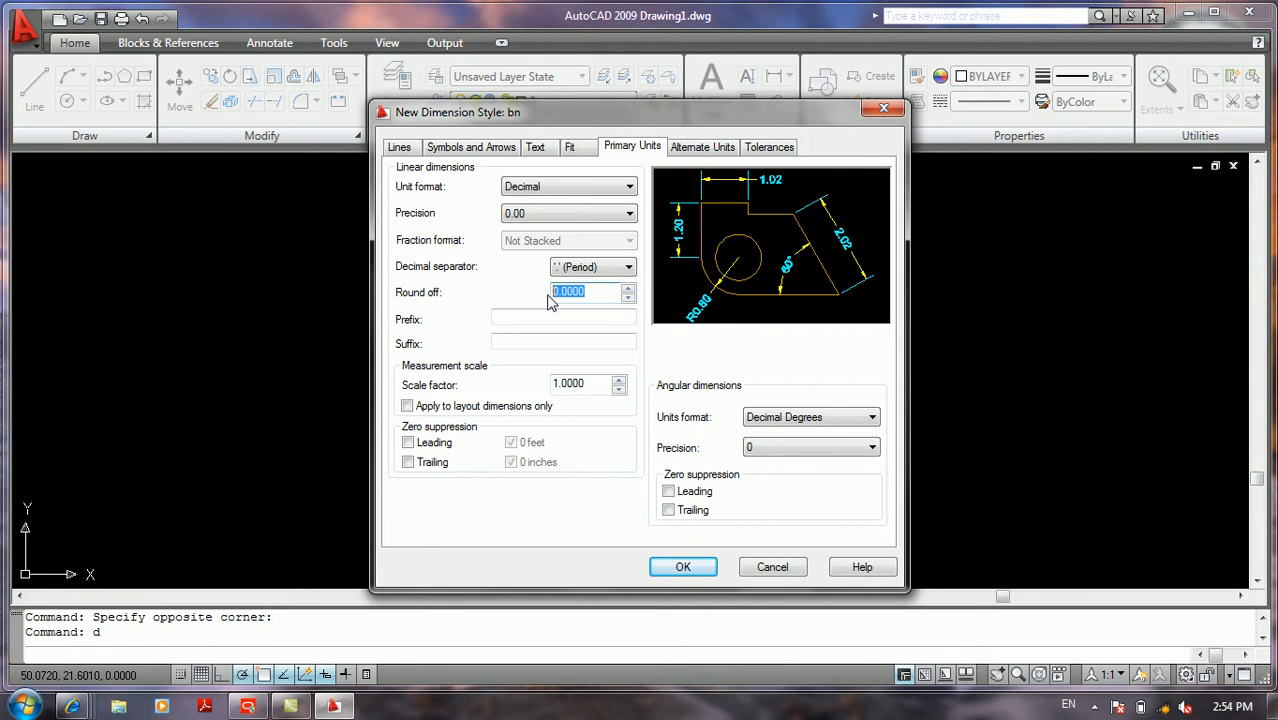
left_click_drag(586, 299, 548, 304)
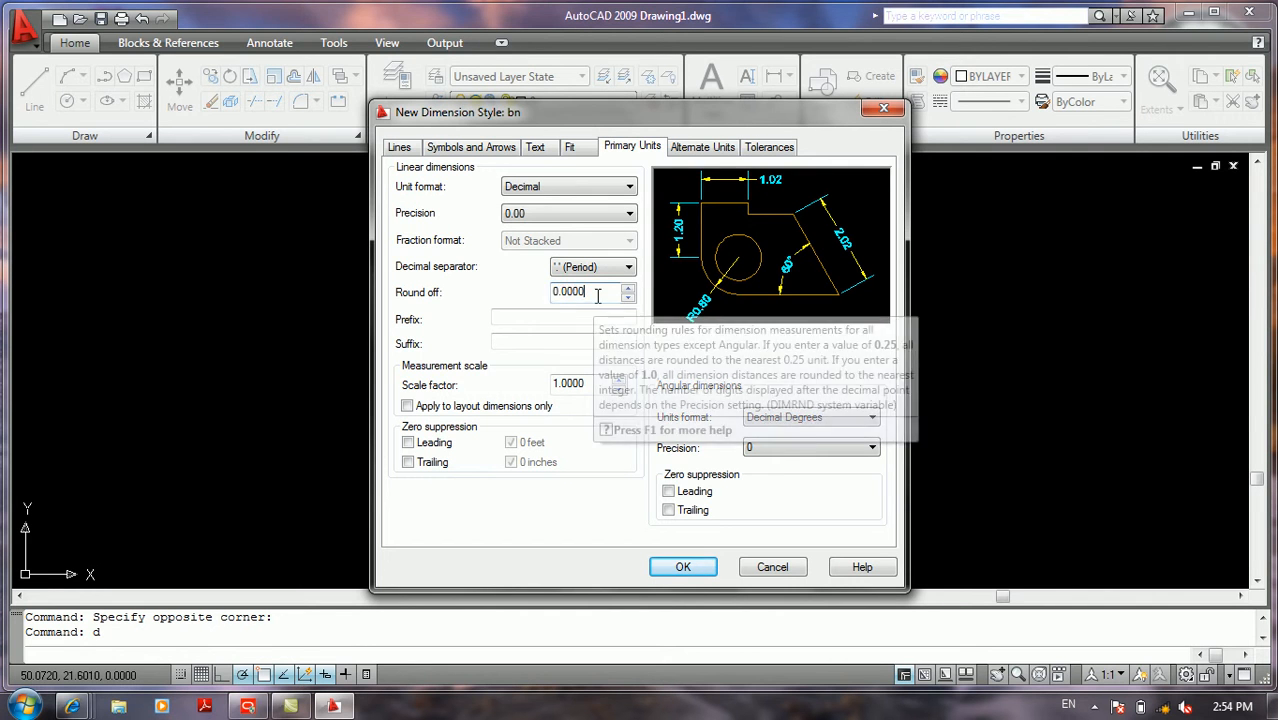
left_click(593, 294)
left_click_drag(594, 296, 549, 294)
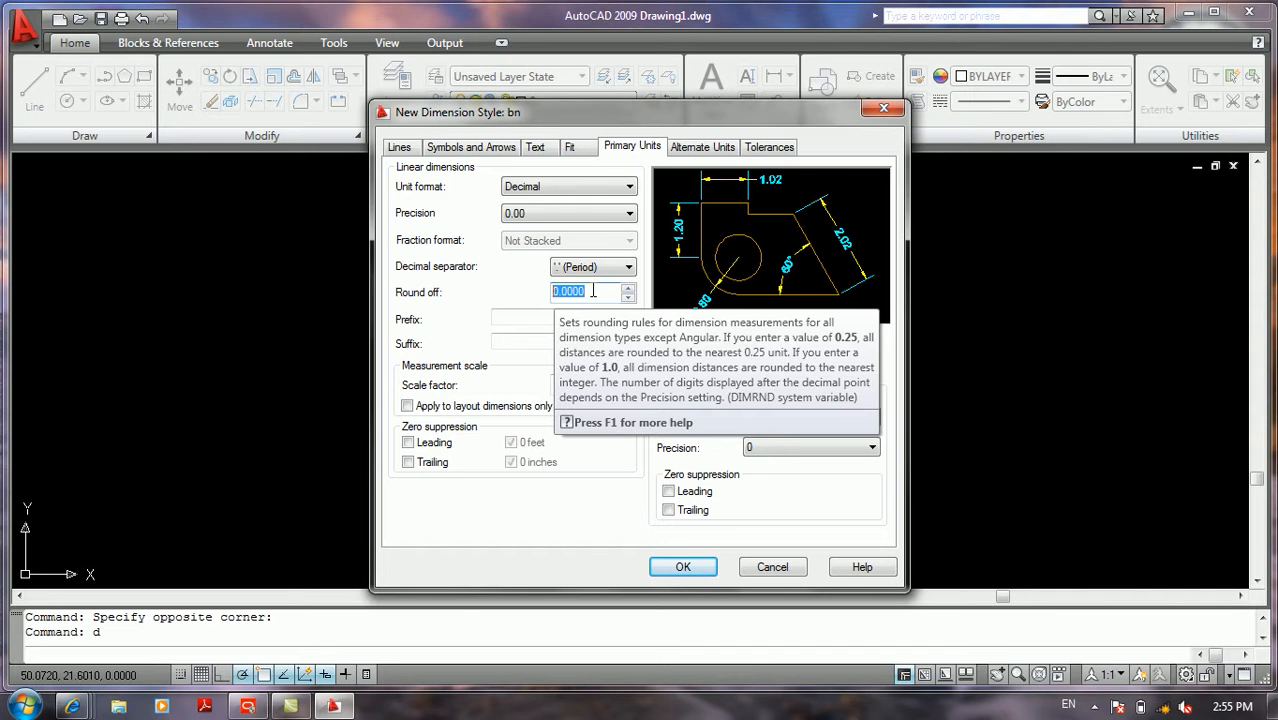
Step: Add the prefix L= and the suffix cm to the primary linear dimensions
left_click(510, 318)
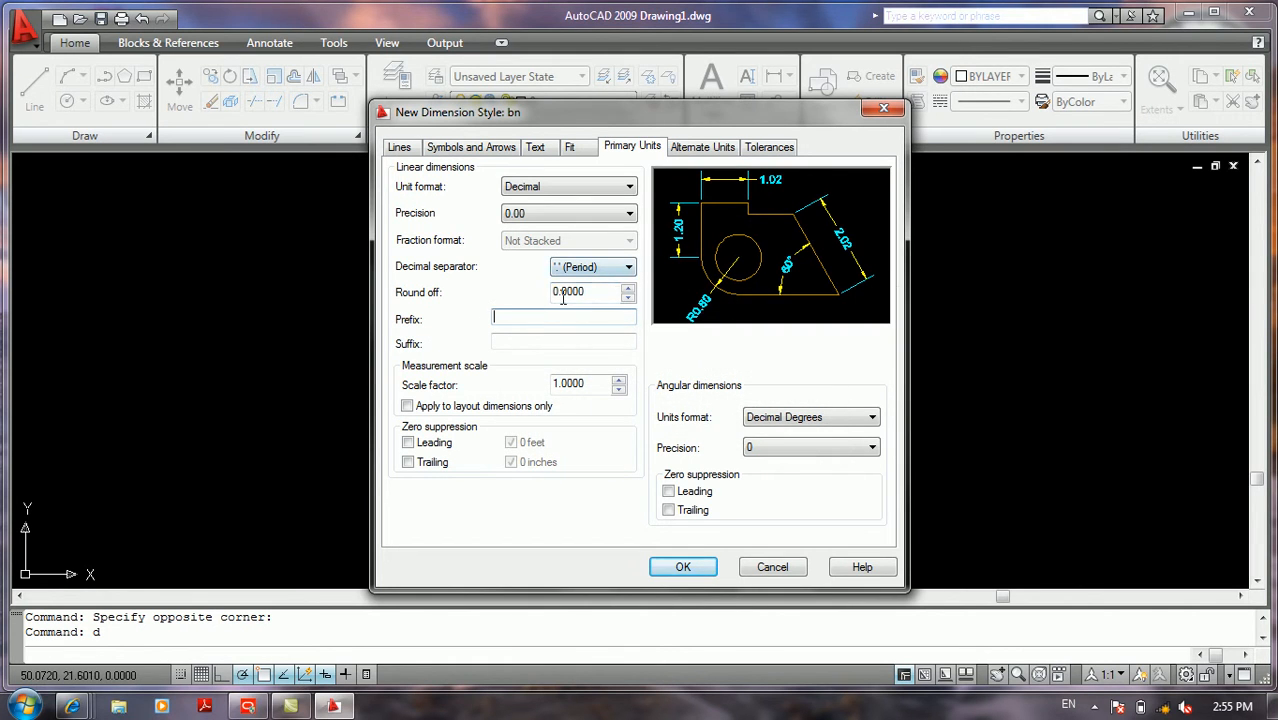
type("L=")
key("Tab")
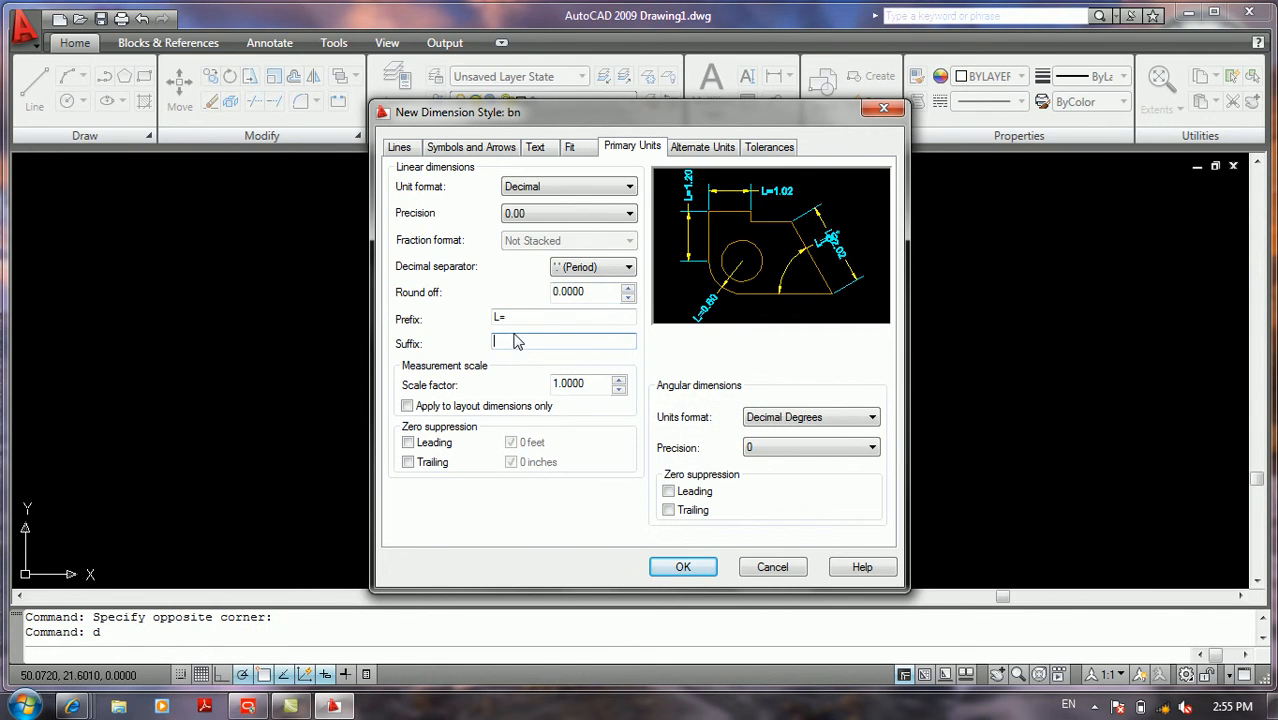
type("cm")
left_click(521, 318)
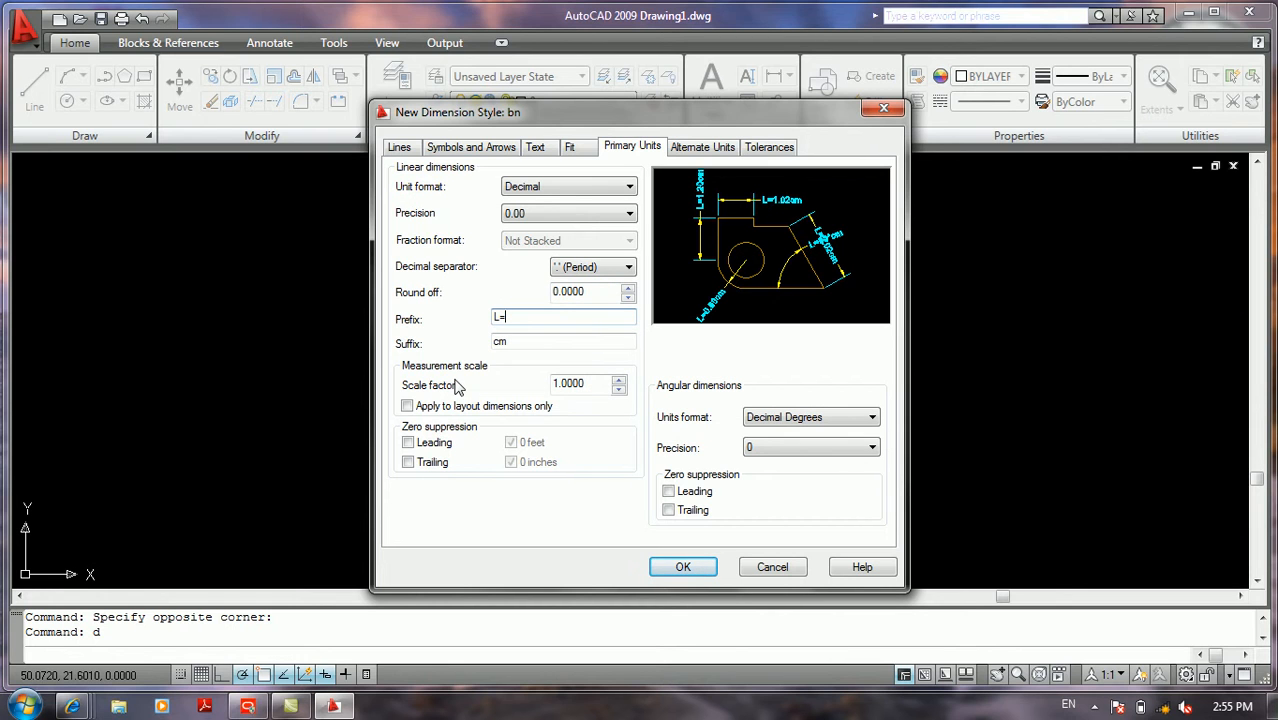
Step: Try applying the measurement scale factor to layout dimensions only, and turn that option off again
left_click(585, 316)
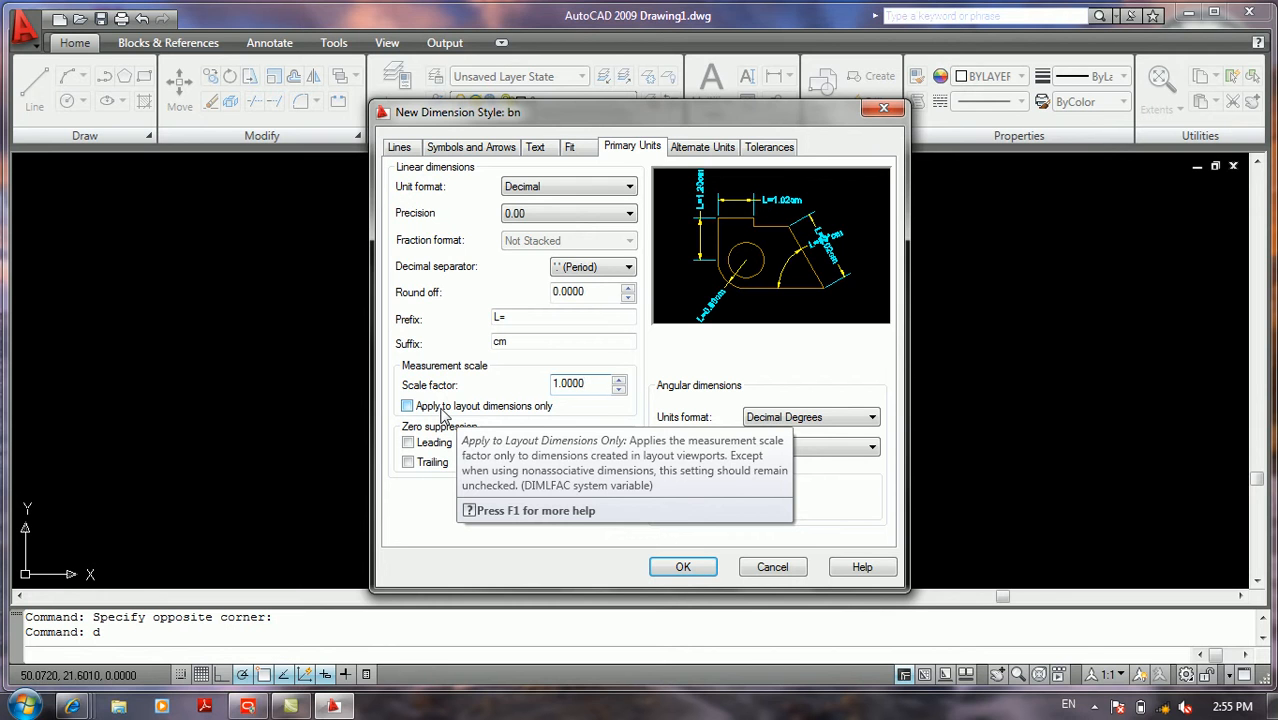
left_click(441, 411)
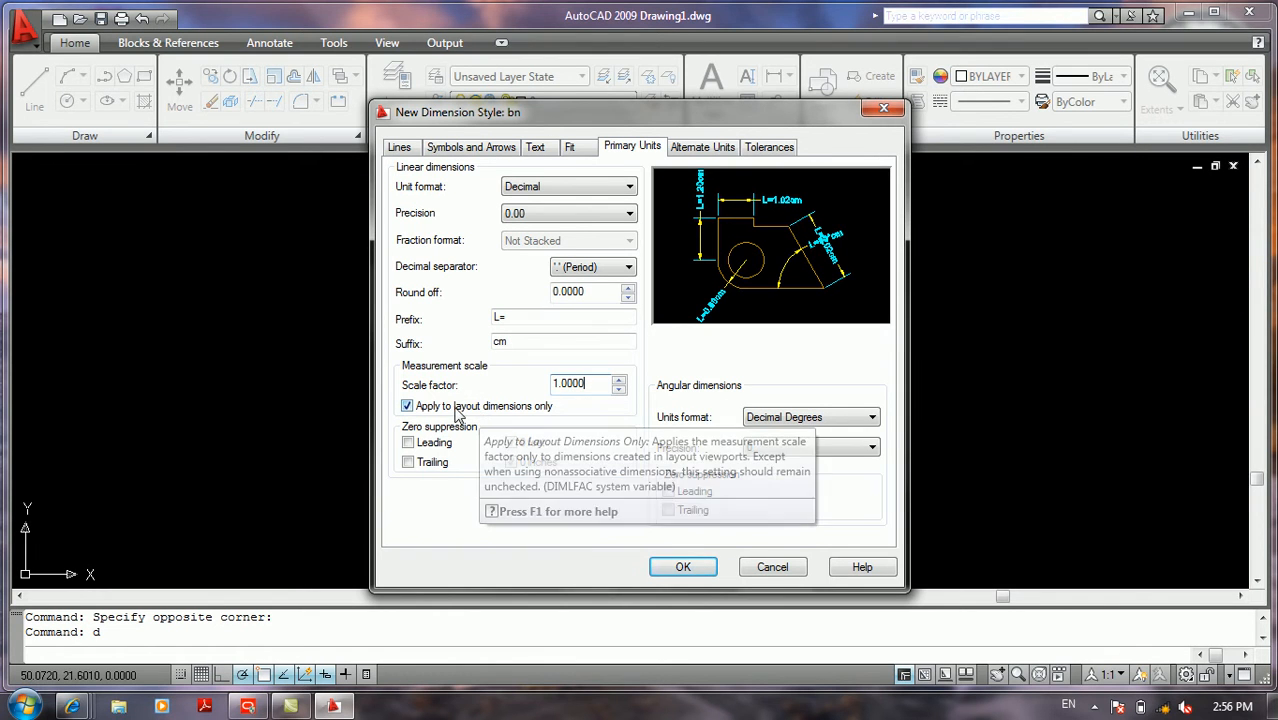
left_click(428, 408)
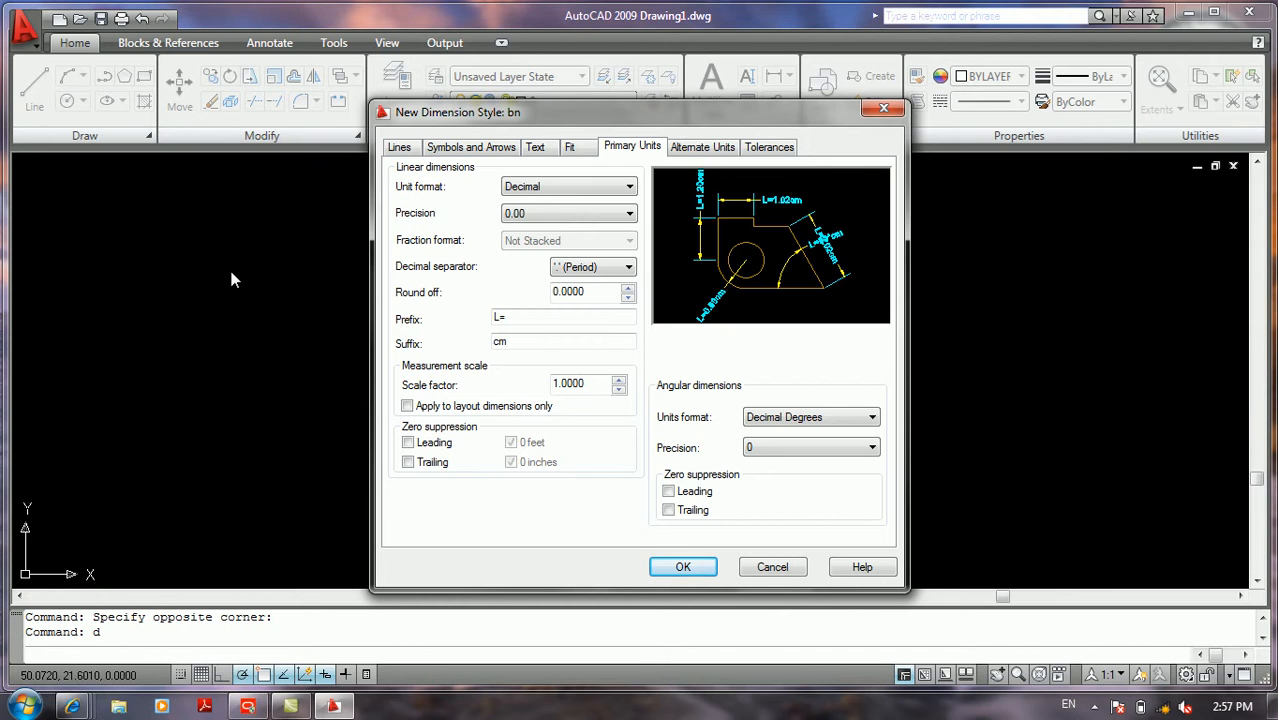
Step: Set the round-off value for the linear dimensions to 0.9
left_click(603, 291)
left_click_drag(603, 291, 500, 297)
type("0.02")
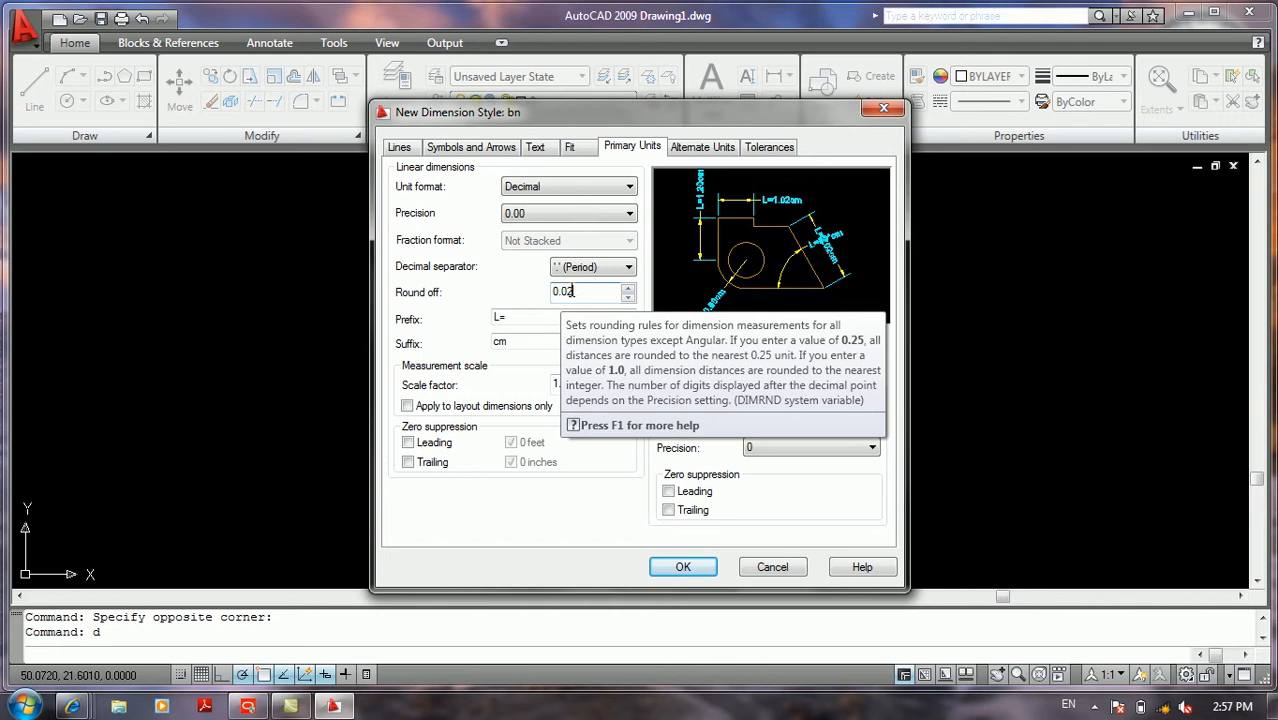
key("BackSpace")
key("BackSpace")
key("BackSpace")
type("0")
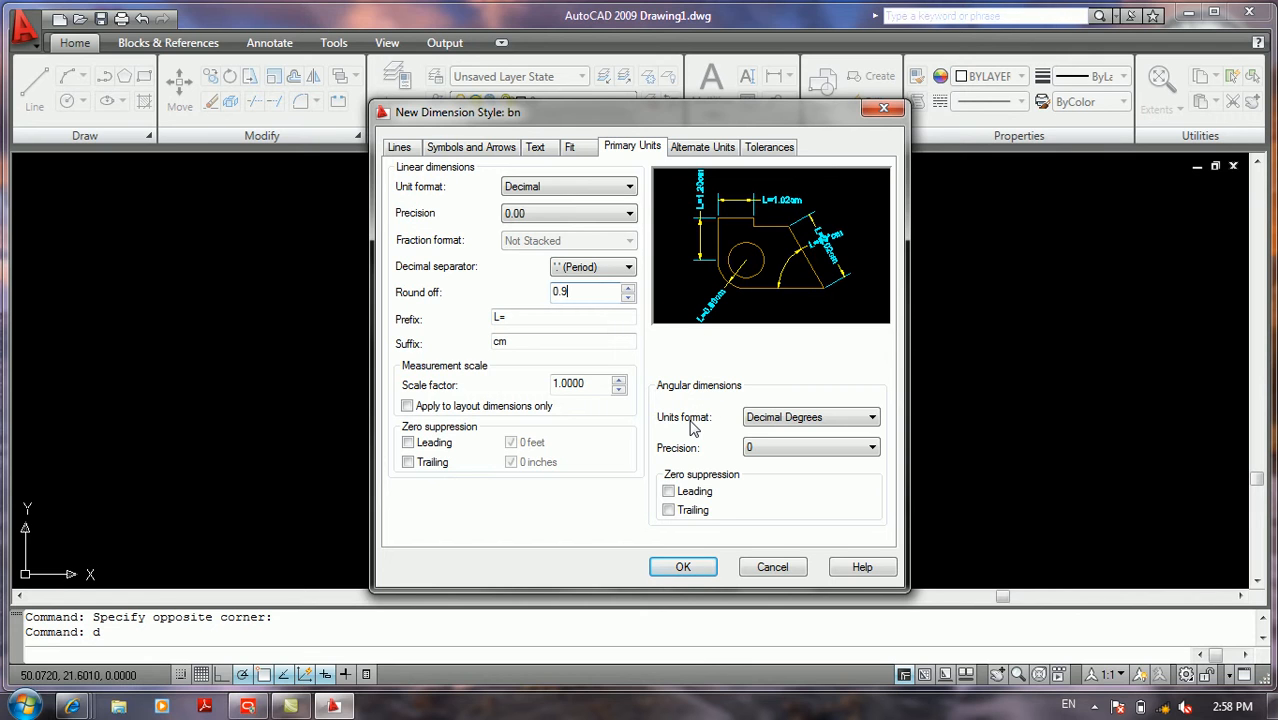
Step: Keep Decimal Degrees as the angular units format and set the angular precision to 0.0
left_click(800, 423)
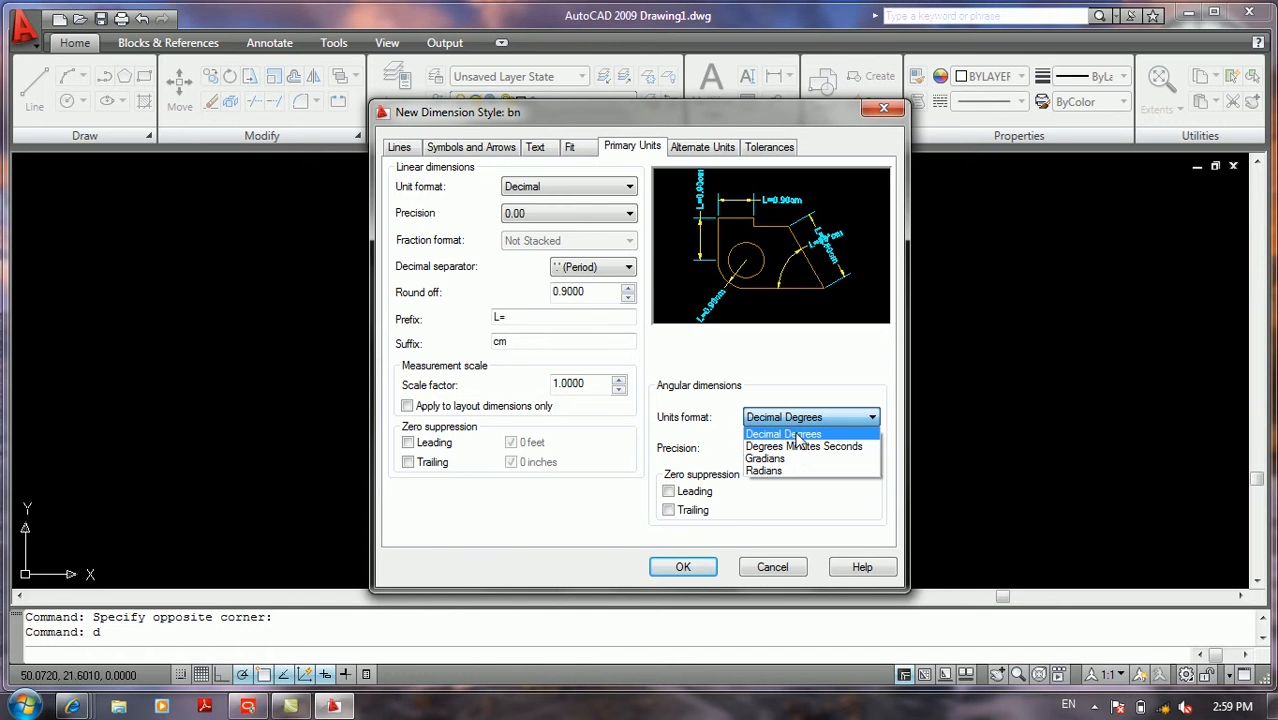
left_click(800, 434)
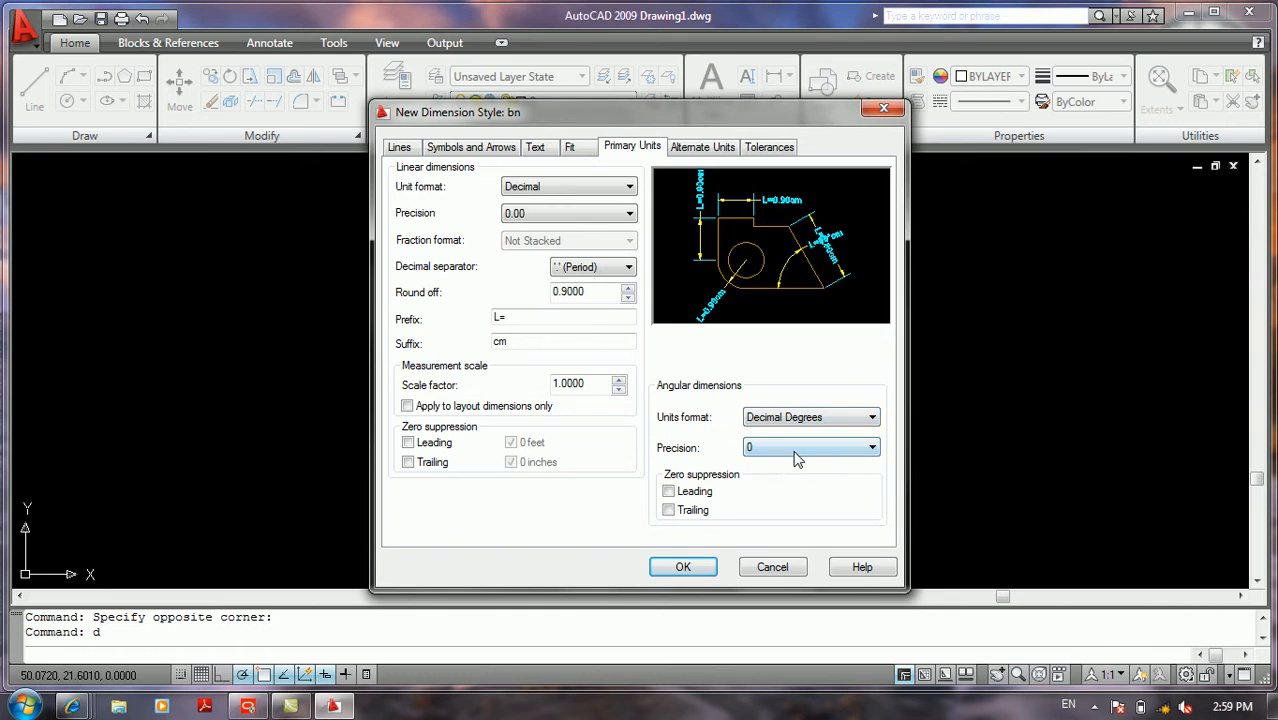
left_click(796, 456)
left_click(751, 476)
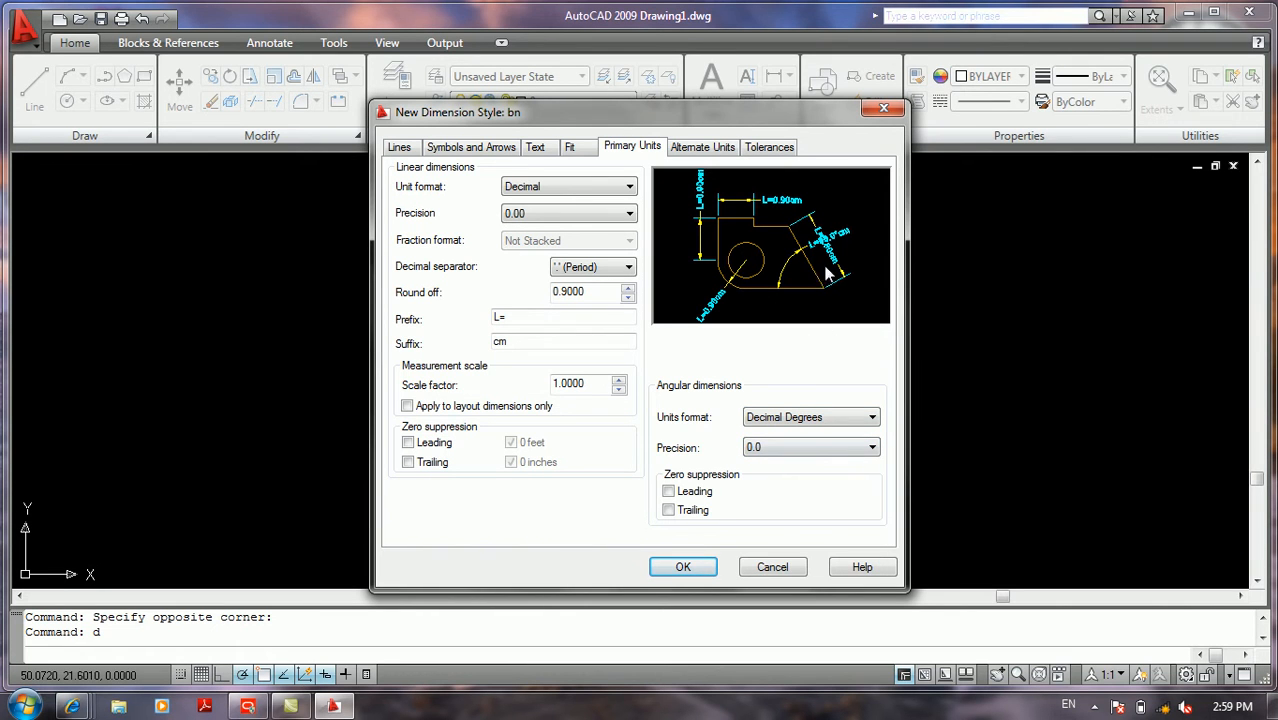
Step: Clear the prefix and suffix of the primary linear dimensions
left_click_drag(561, 318, 381, 330)
key("BackSpace")
key("Tab")
key("BackSpace")
left_click(506, 319)
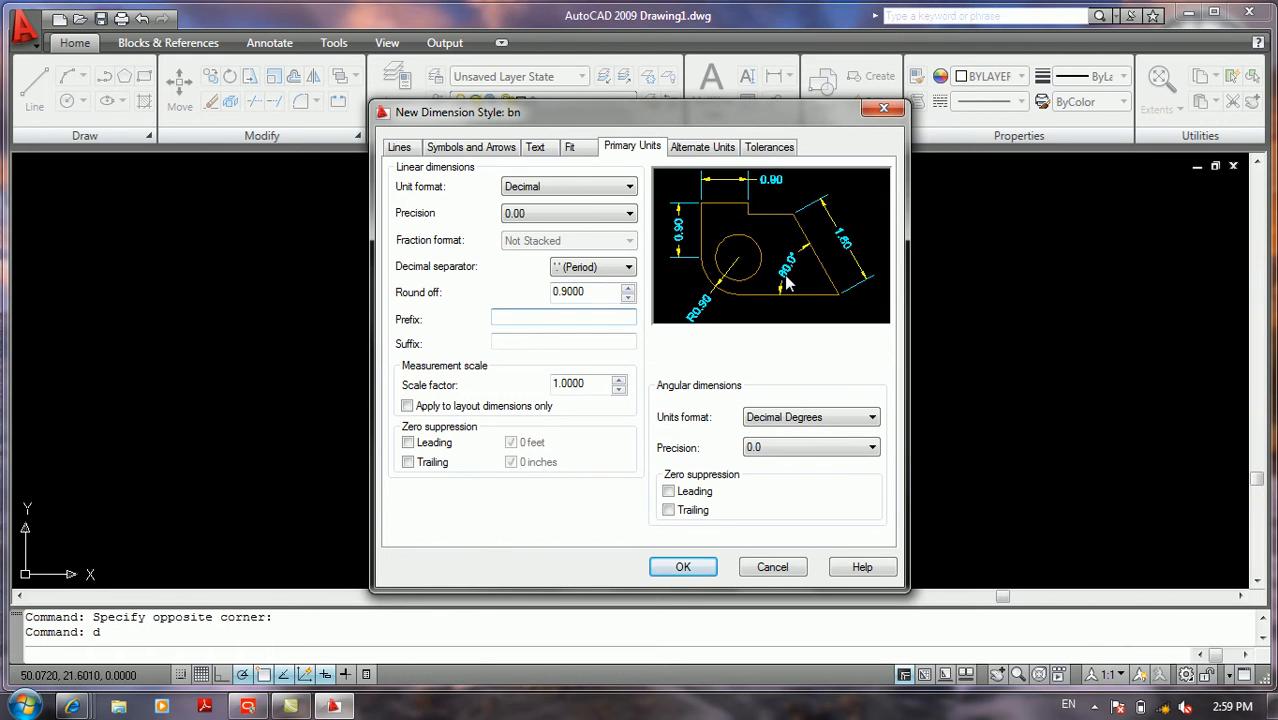
Step: Try suppressing leading and trailing zeros in the angular dimensions, and turn both options off again
left_click(668, 491)
left_click(668, 510)
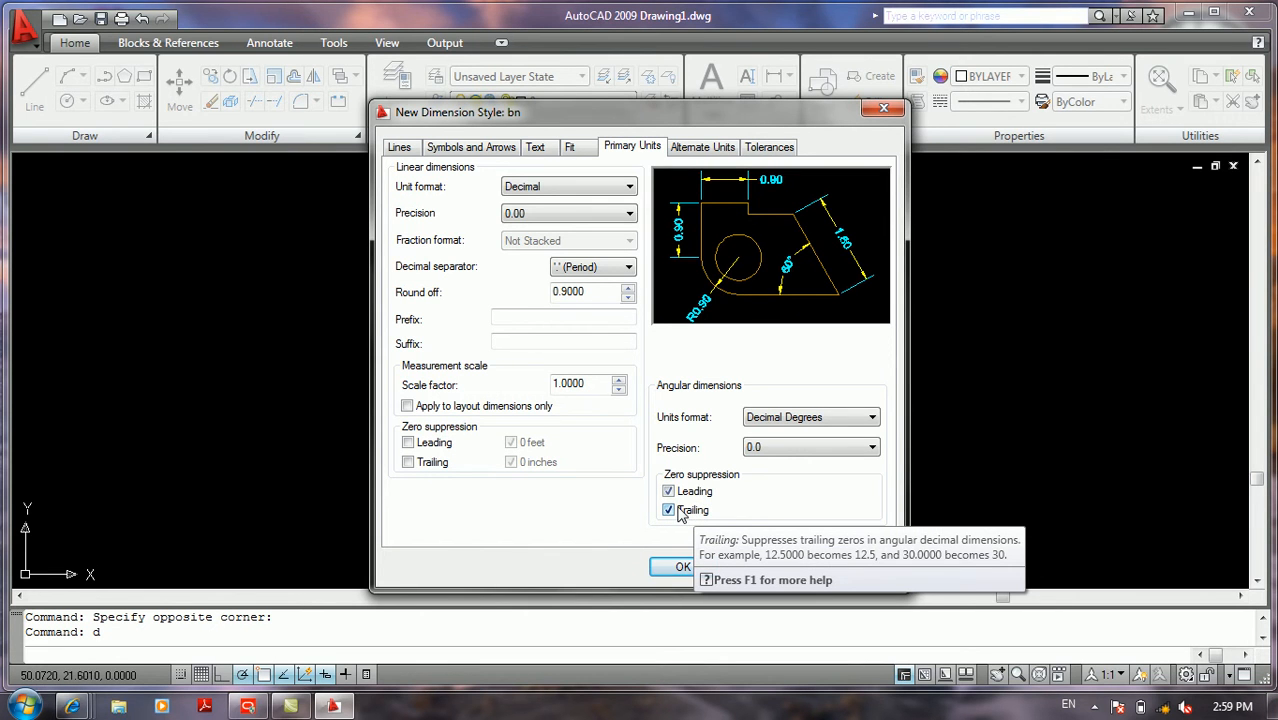
left_click(670, 510)
left_click(668, 491)
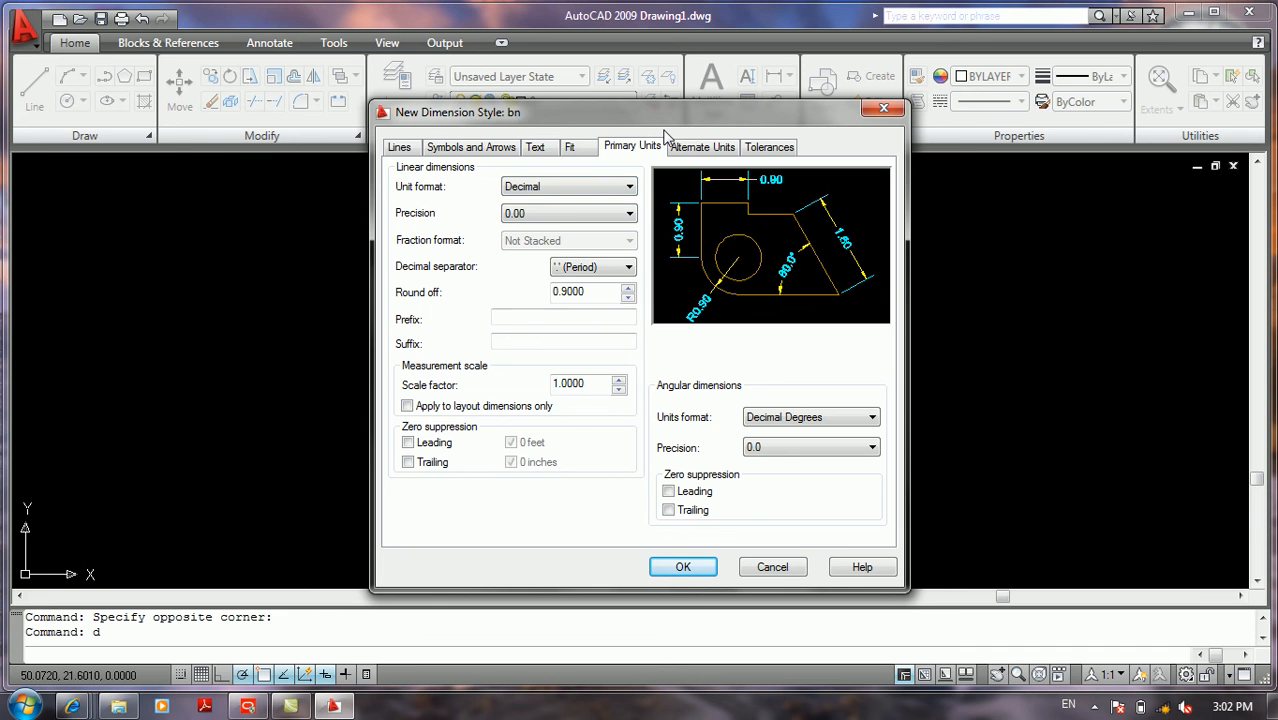
Step: Look over the alternate units and tolerance settings of the dimension style
left_click(705, 147)
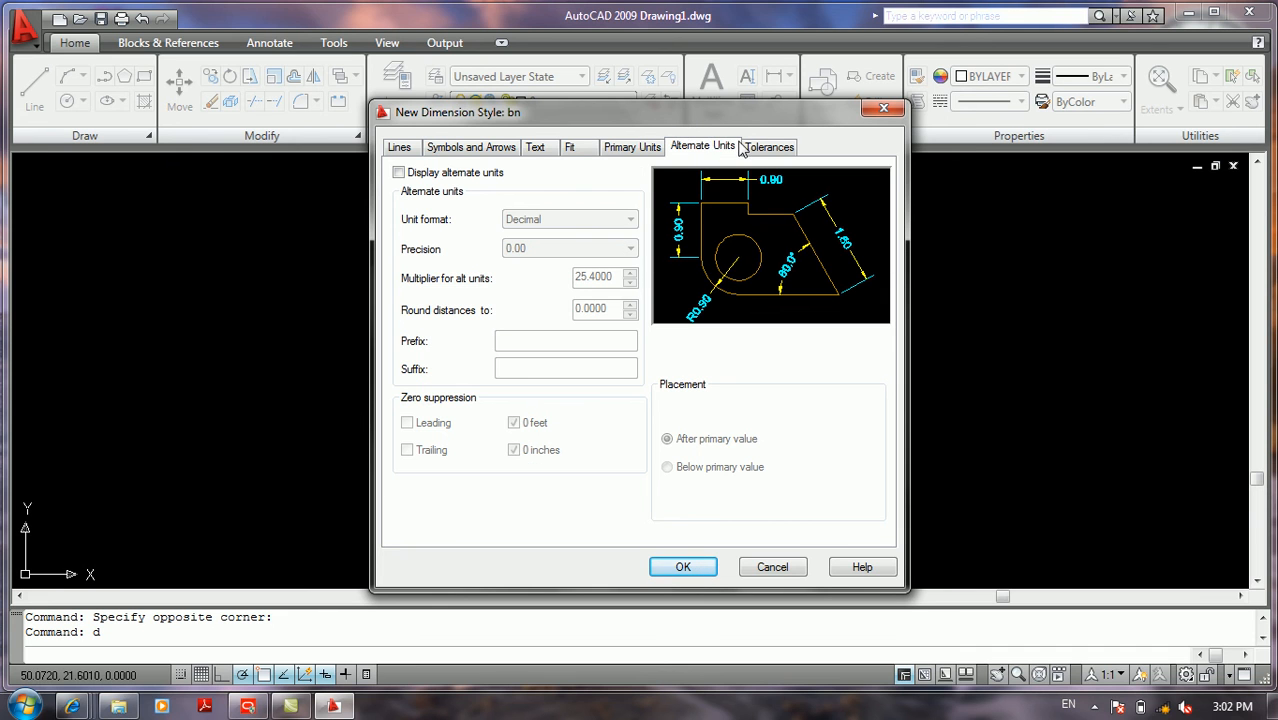
left_click(765, 148)
left_click(690, 149)
left_click(750, 150)
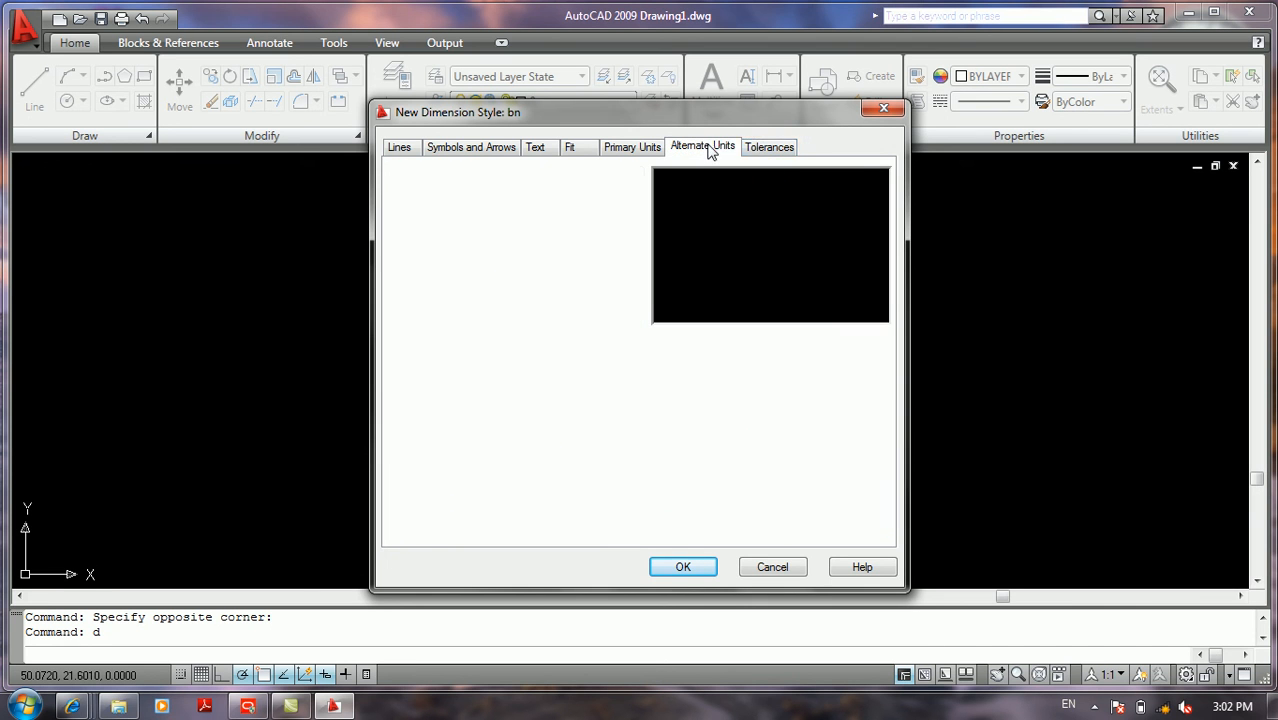
left_click(718, 150)
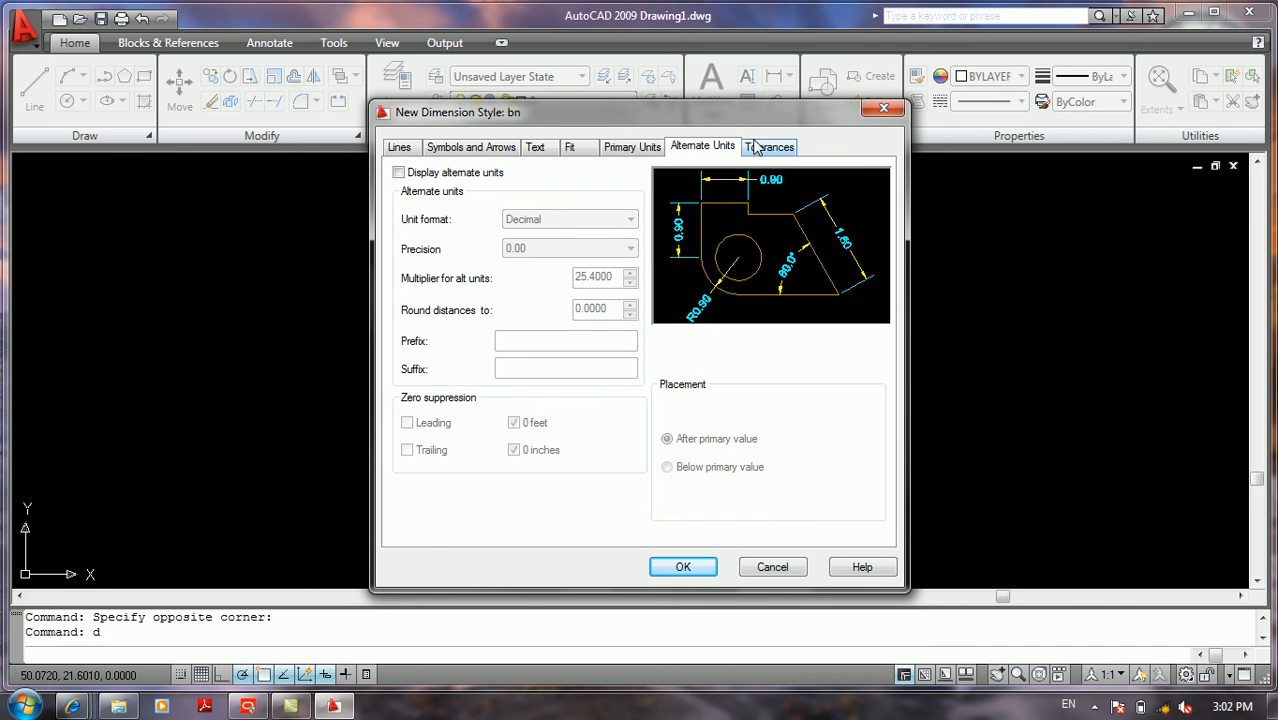
left_click(750, 148)
left_click(636, 148)
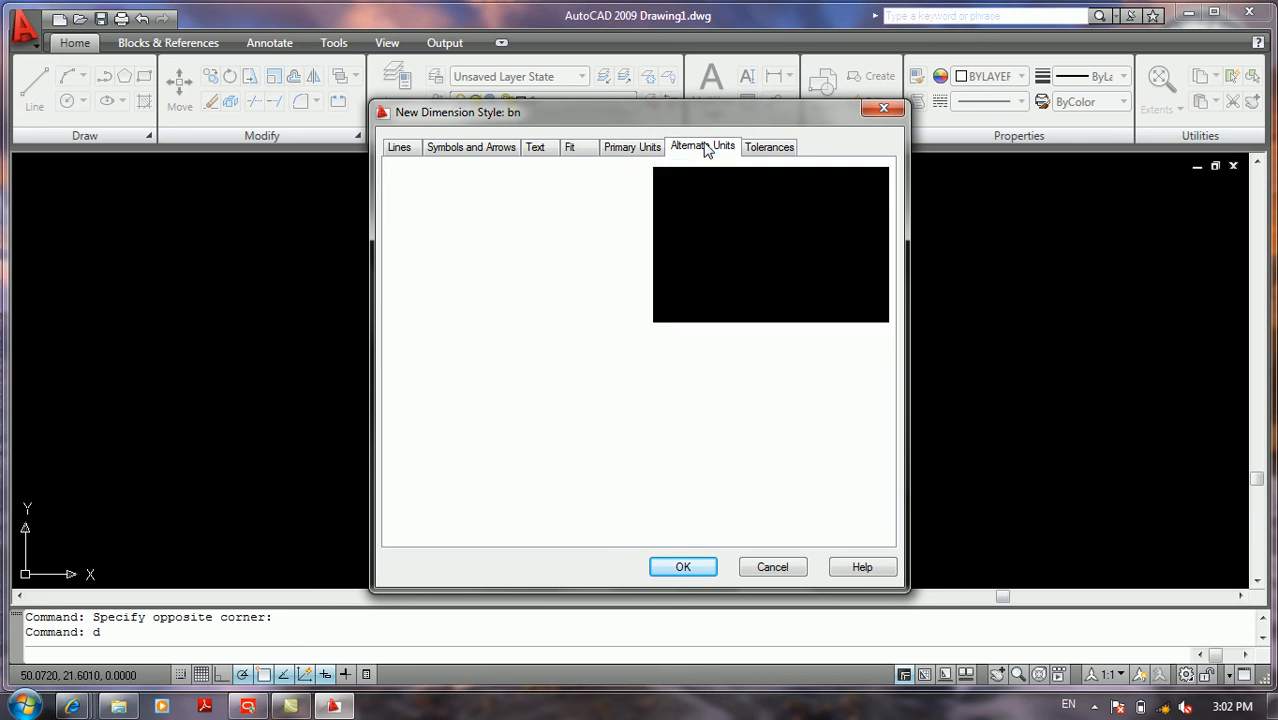